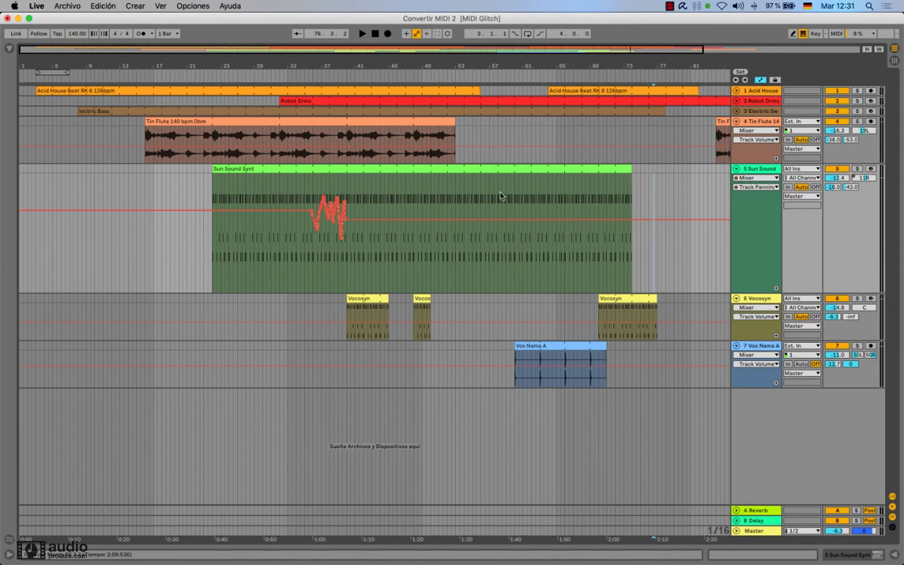
Record live volume automation on the Tin Flute track from about bar 23 to bar 29, then stop the transport.
left_click(778, 179)
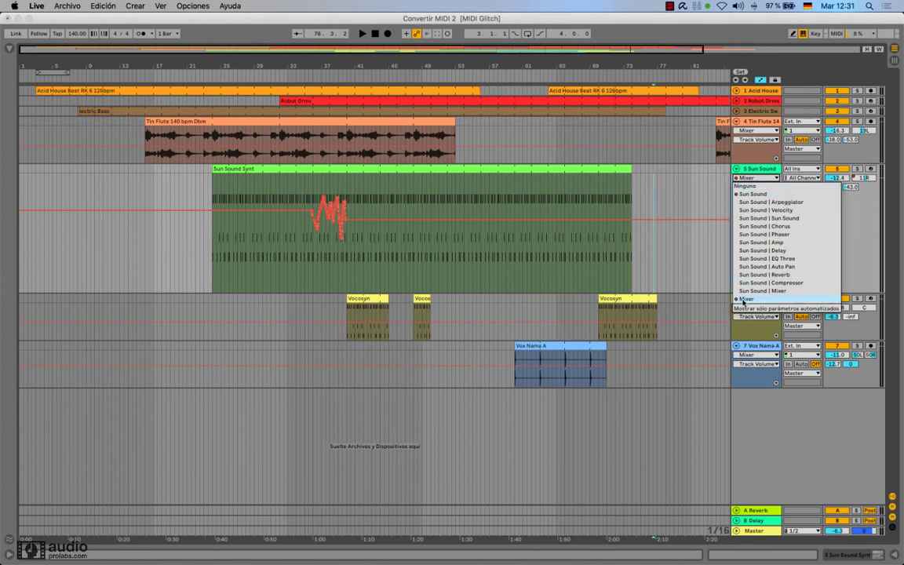
left_click(872, 217)
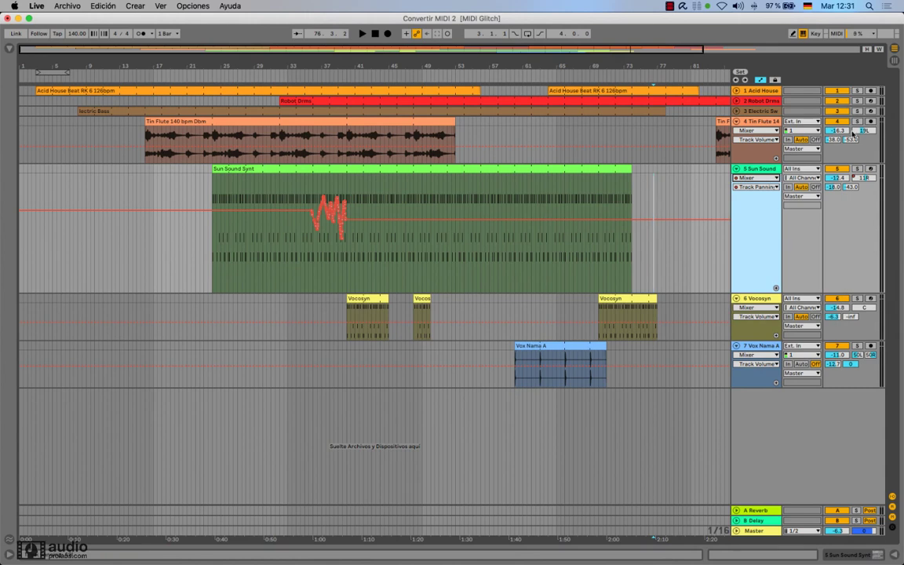
left_click(212, 238)
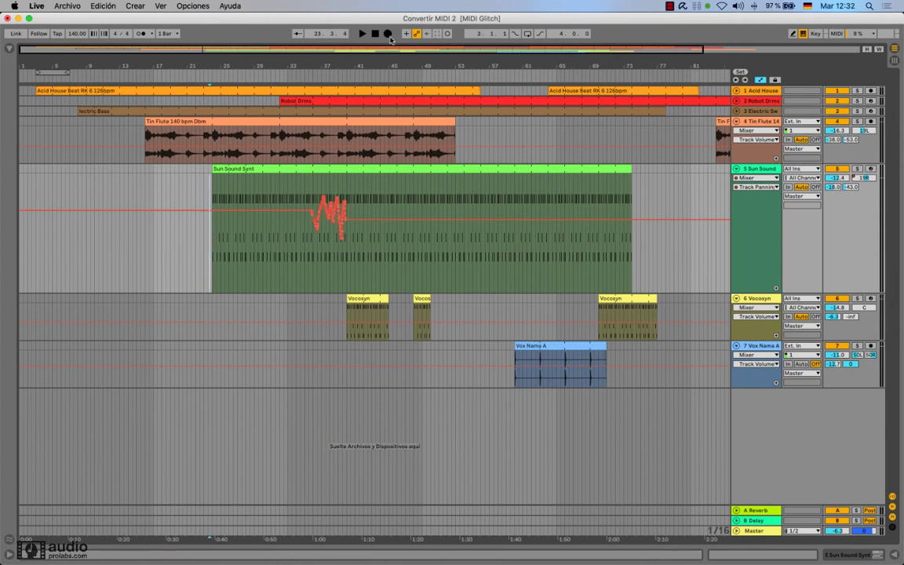
left_click(388, 34)
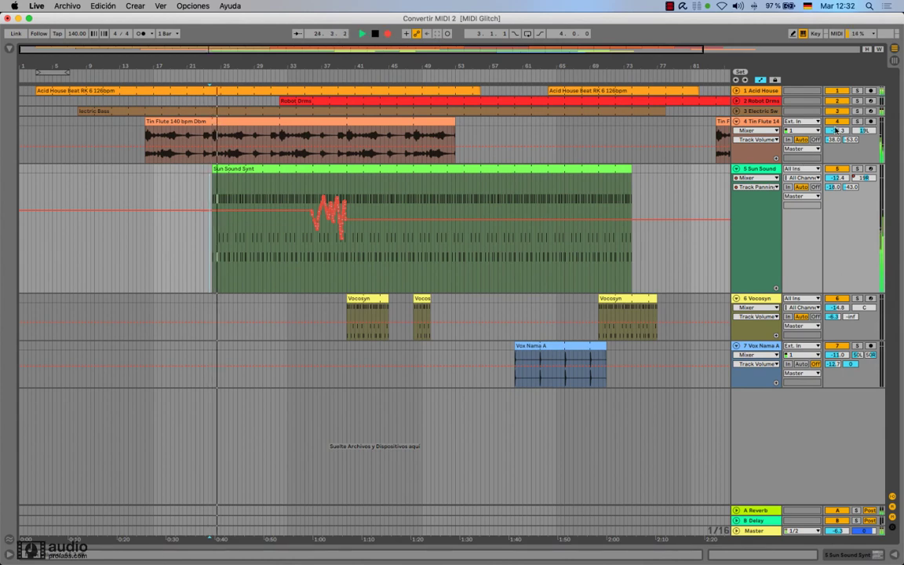
mouse_move(836, 130)
left_mouse_down()
mouse_move(836, 156)
mouse_move(836, 130)
left_mouse_up()
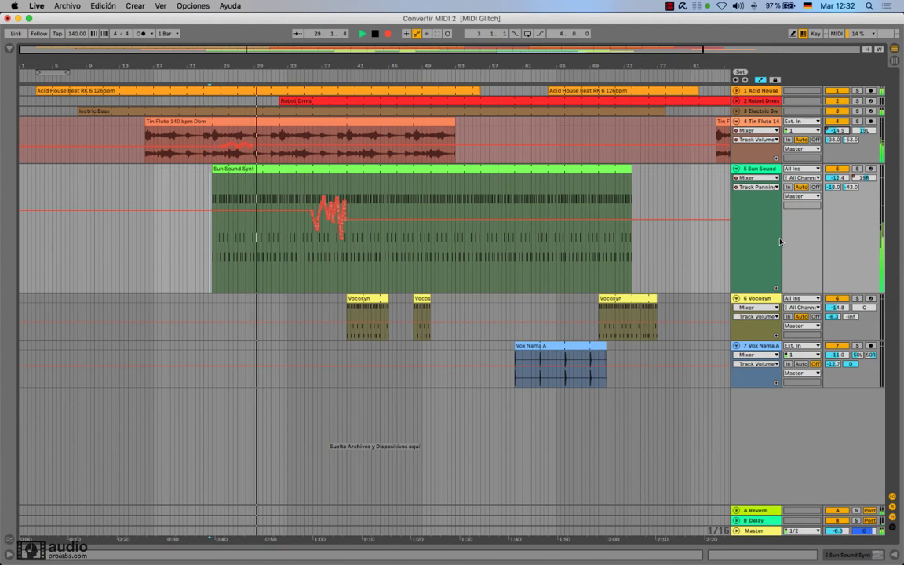
key("space")
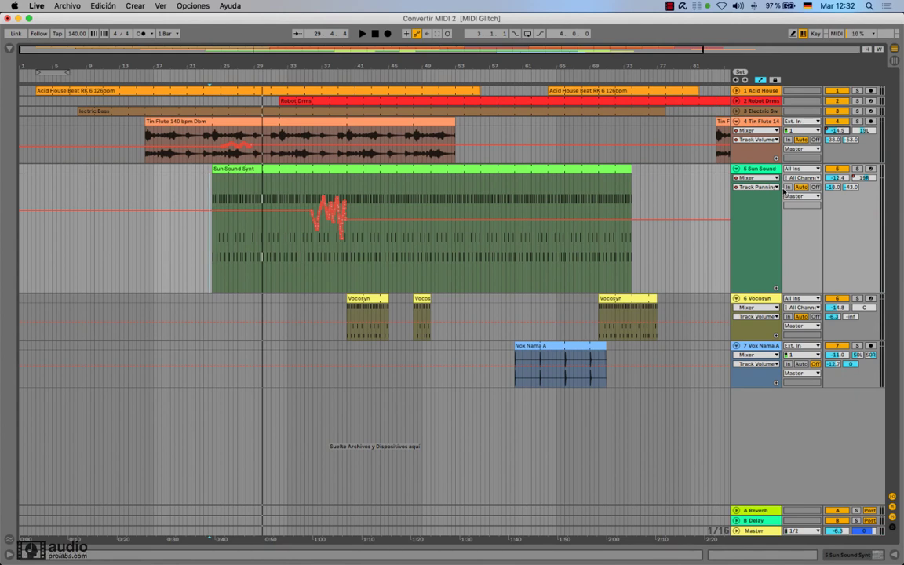
Show the Sun Sound track's Track Volume envelope and record live volume changes from about bar 22 to bar 39.
left_click(775, 188)
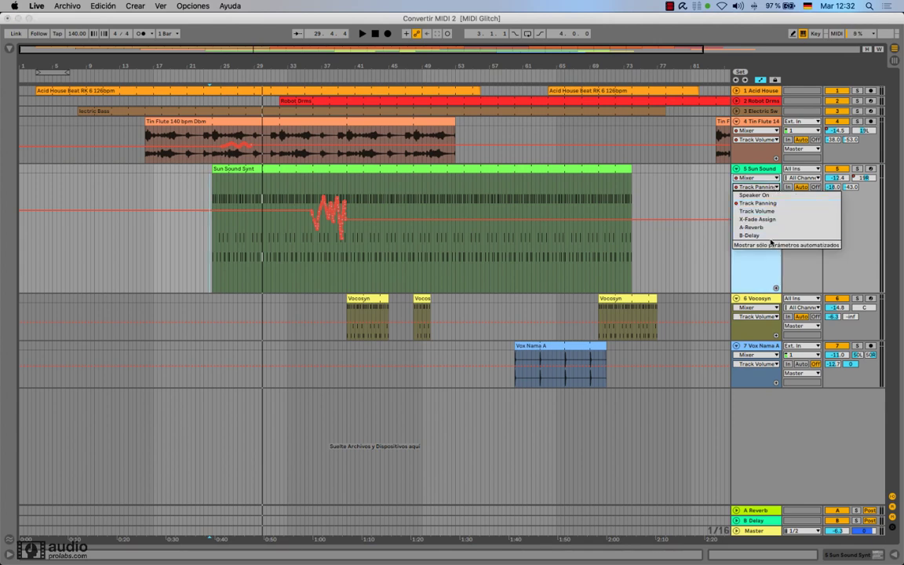
left_click(754, 211)
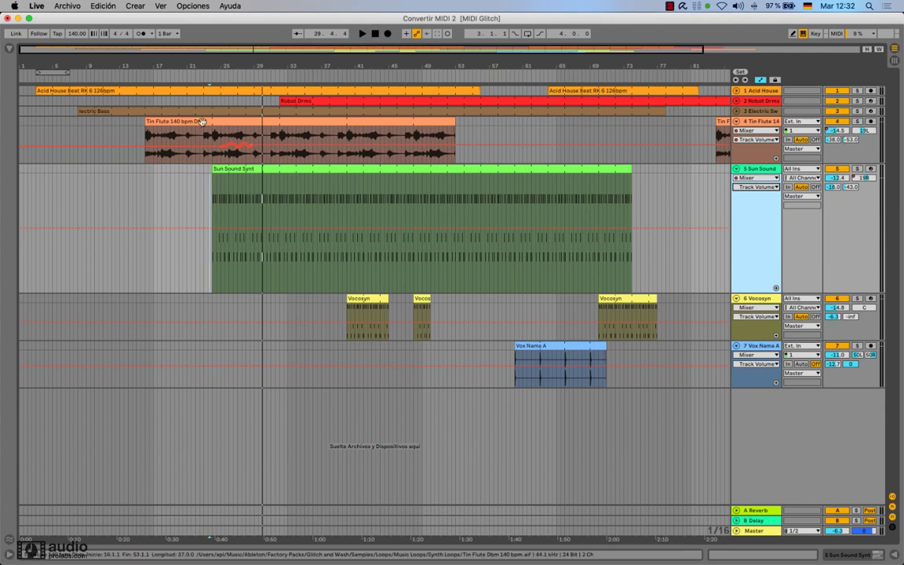
left_click(407, 151)
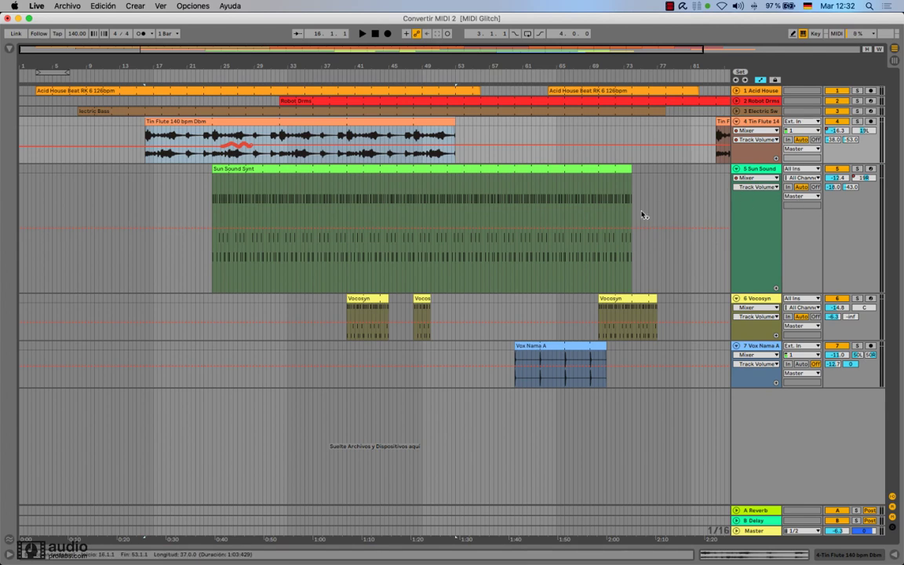
left_click(207, 229)
key("space")
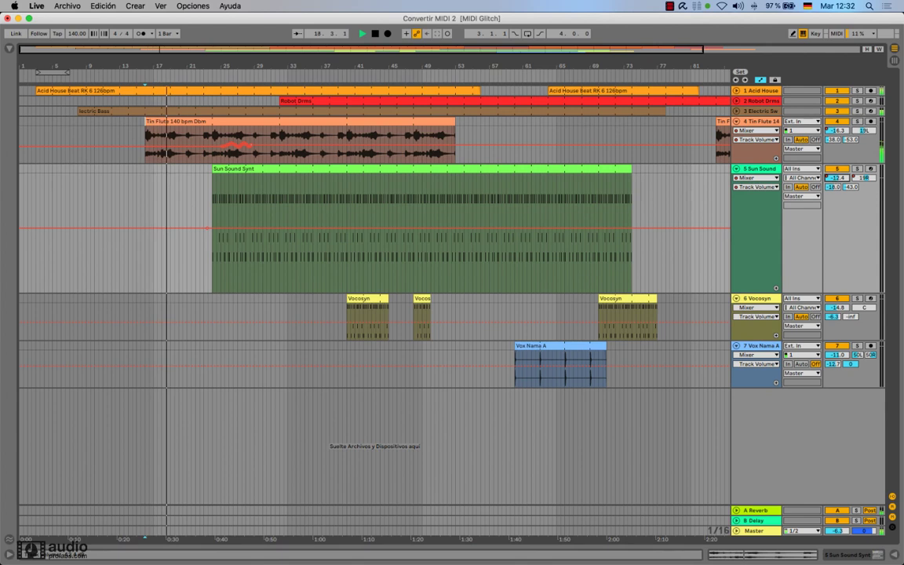
left_click_drag(837, 178, 837, 187)
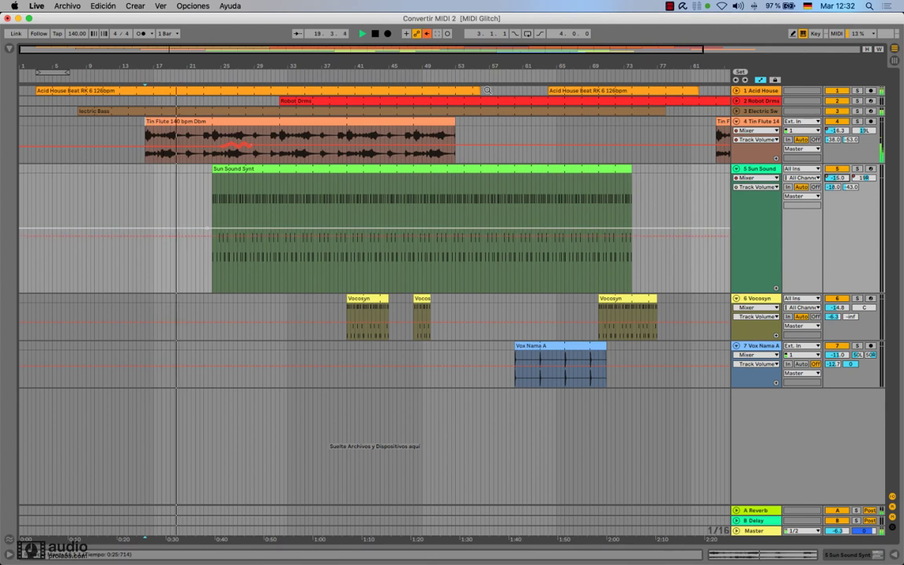
left_click(387, 34)
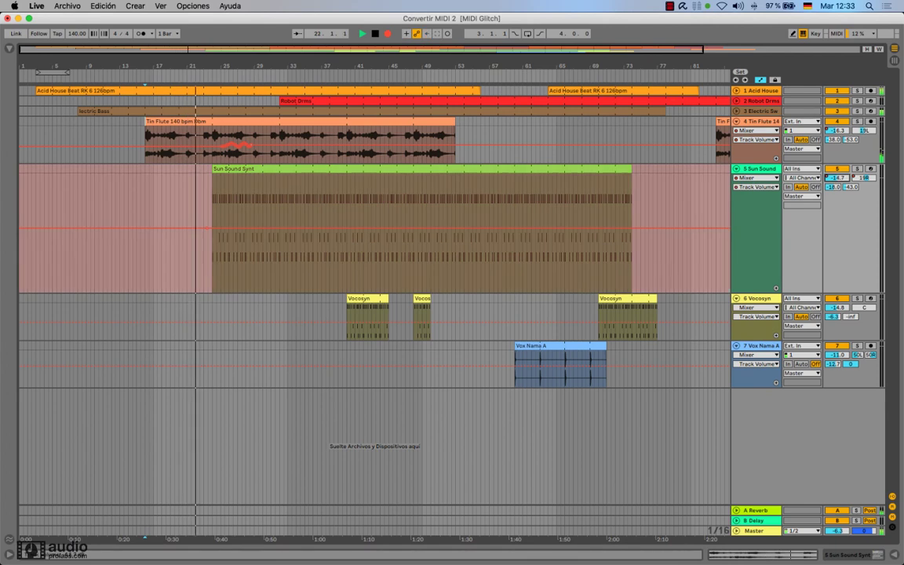
left_click_drag(837, 178, 837, 172)
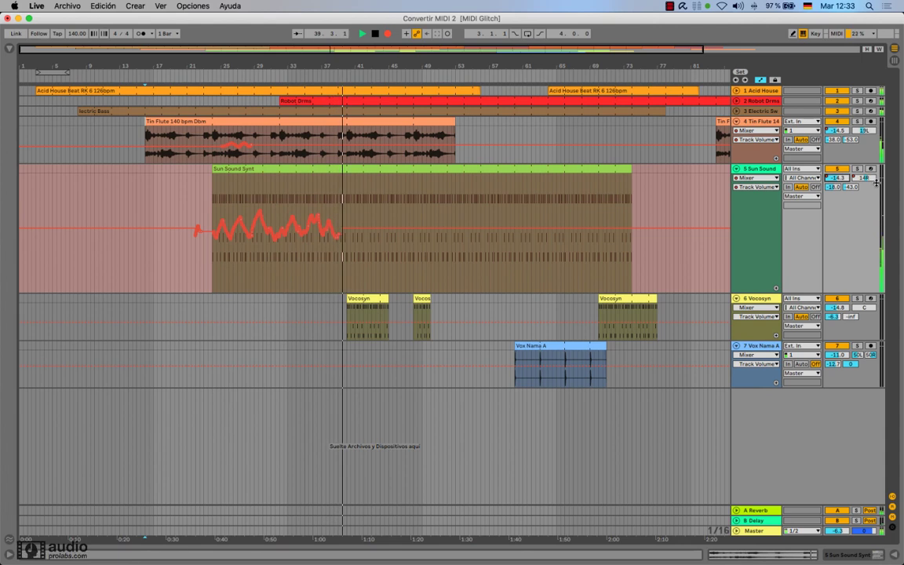
key("space")
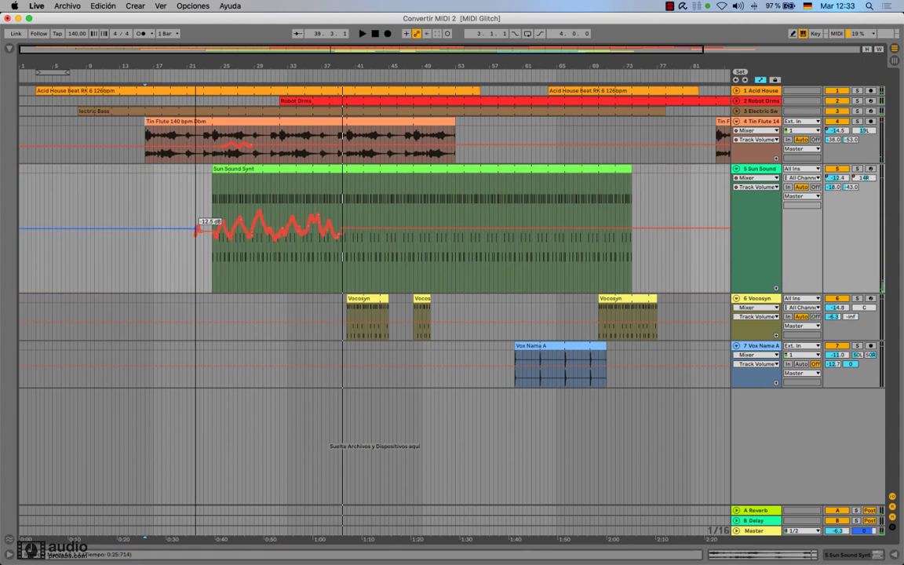
Delete the Track Volume automation points on Sun Sound between about bars 21 and 23, just before the clip starts.
left_click_drag(195, 228, 191, 264)
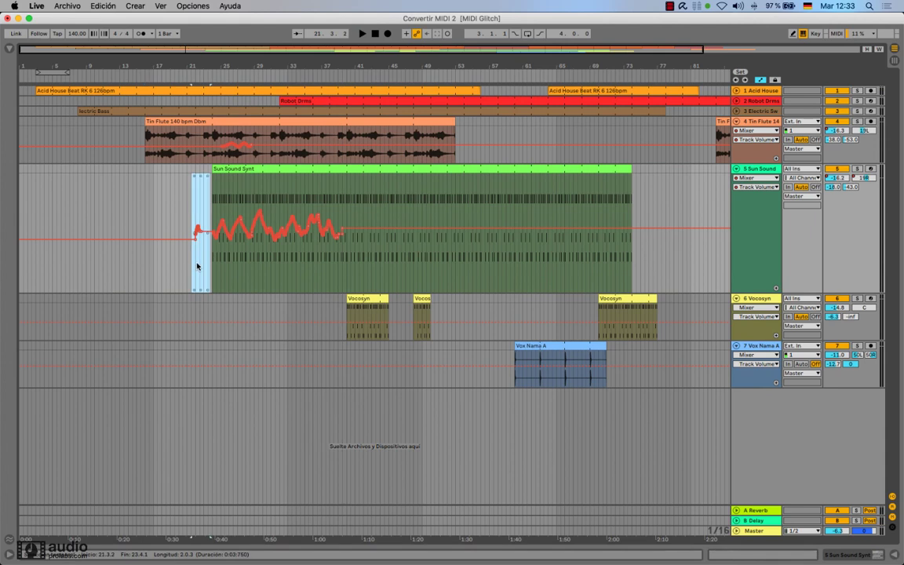
key("Delete")
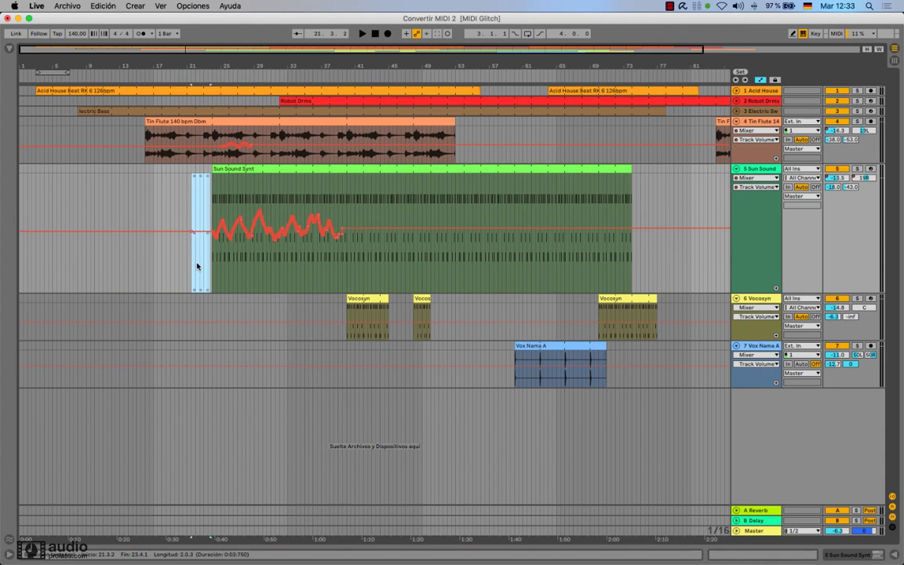
left_click(758, 215)
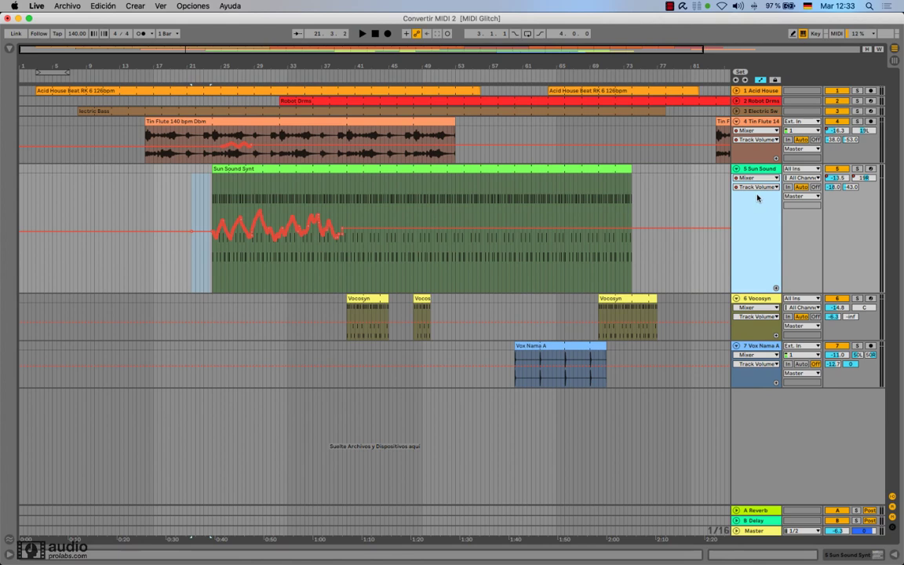
Review the Sun Sound track's Track Panning automation, followed by its instrument's Tone and Filter Cutoff envelopes.
left_click(757, 188)
left_click(757, 203)
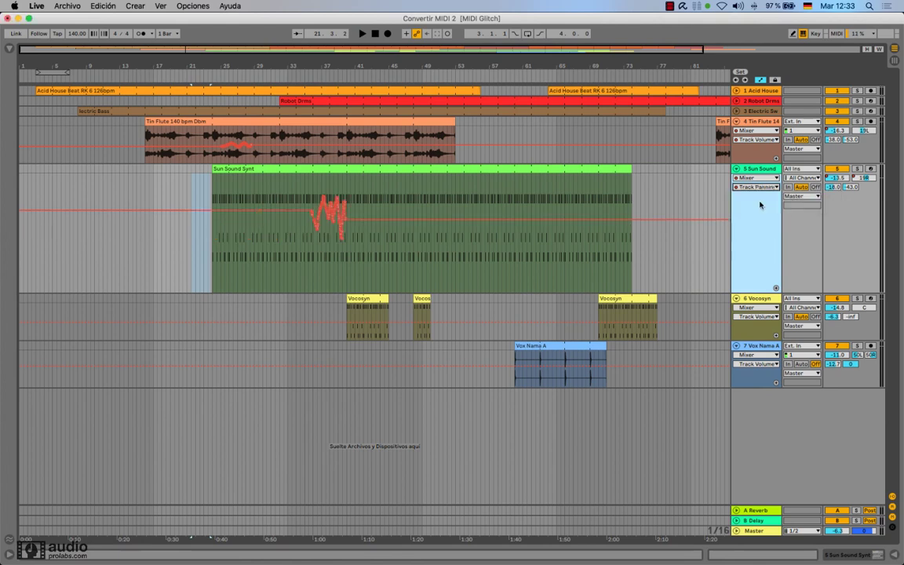
left_click(761, 179)
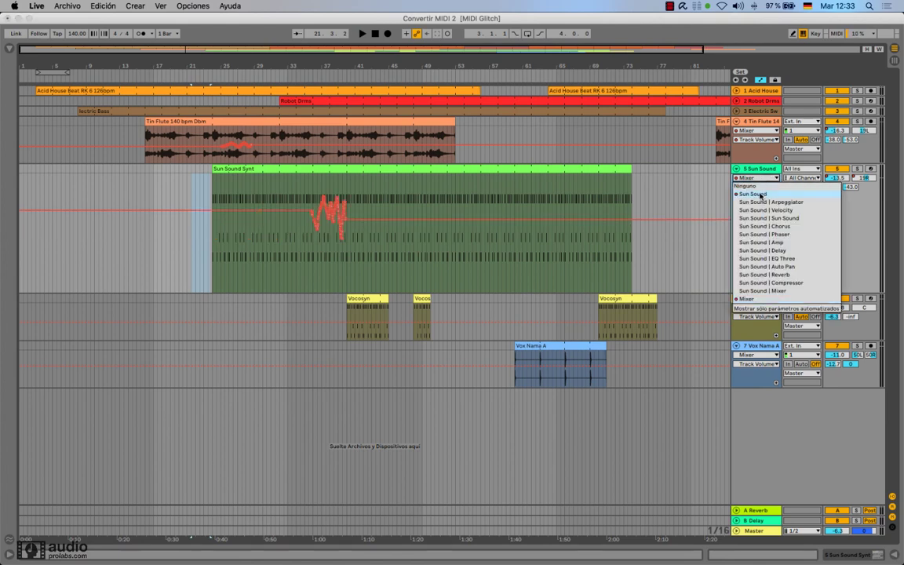
left_click(754, 194)
left_click(757, 188)
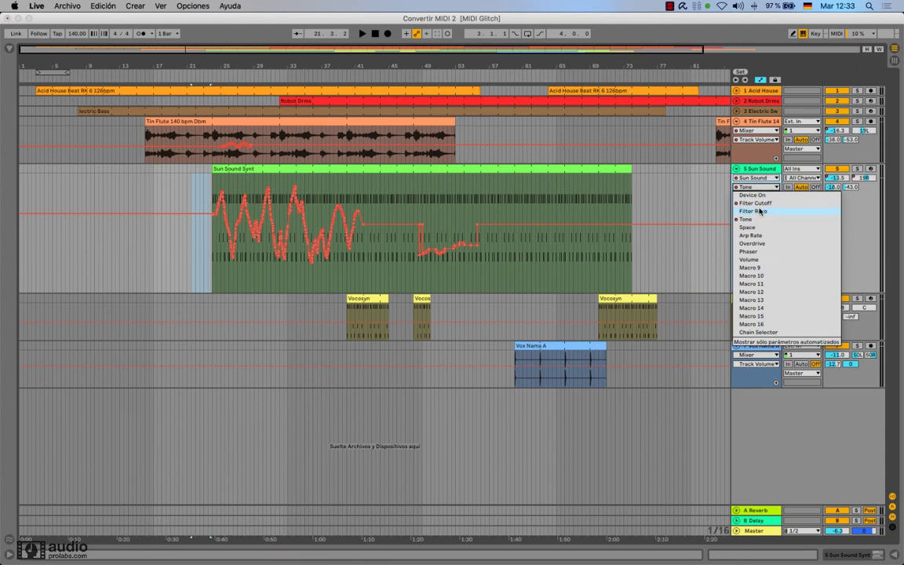
left_click(757, 219)
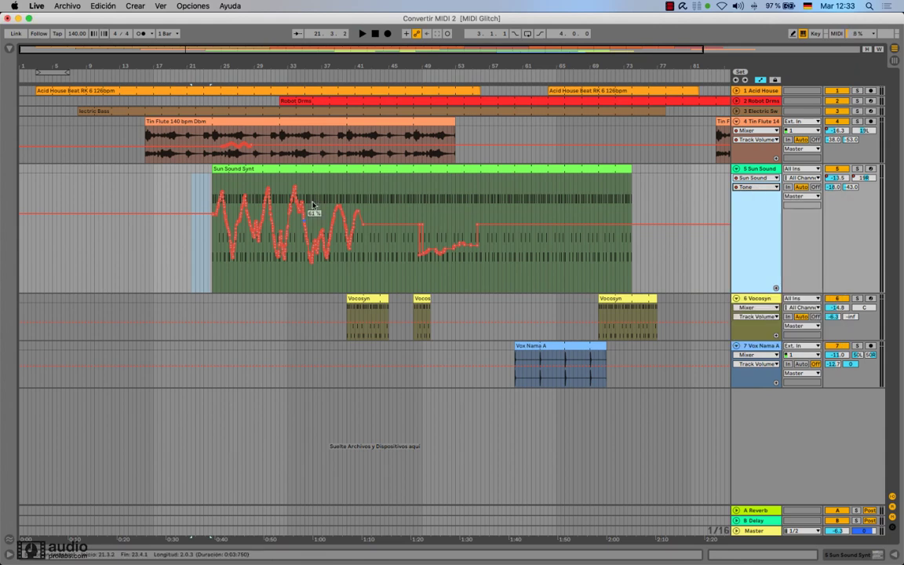
left_click(749, 187)
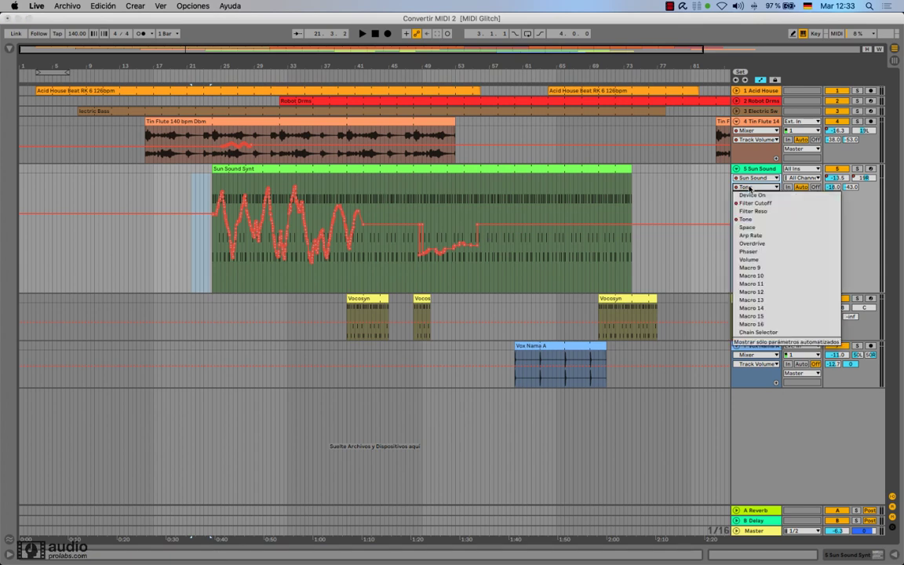
left_click(749, 205)
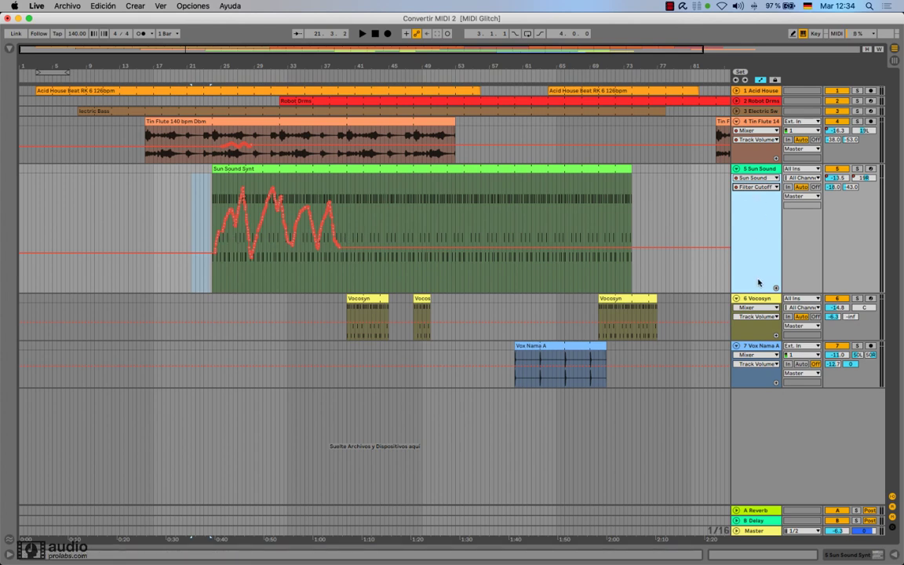
Reduce the Sun Sound track's height slightly and place its Filter Cutoff automation in a separate lane.
left_click_drag(752, 289, 755, 271)
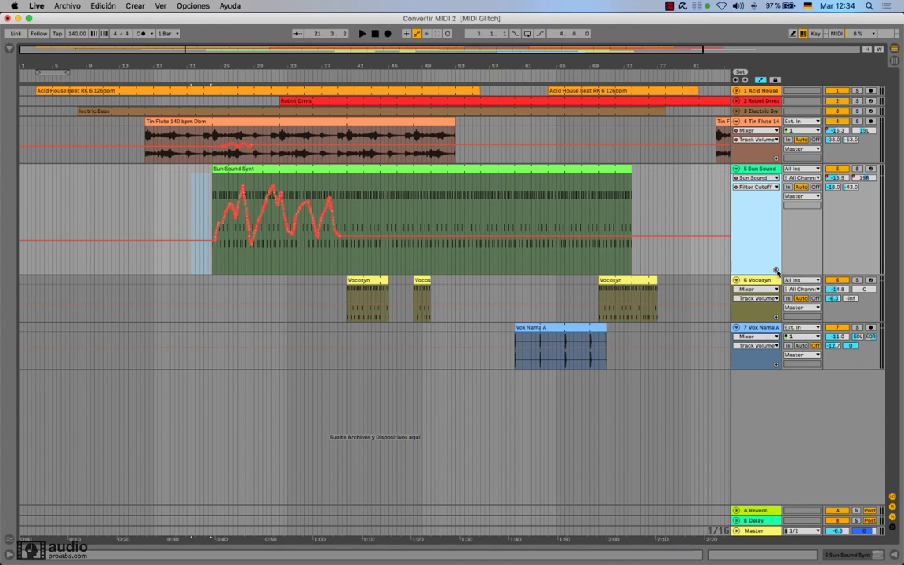
left_click(776, 271)
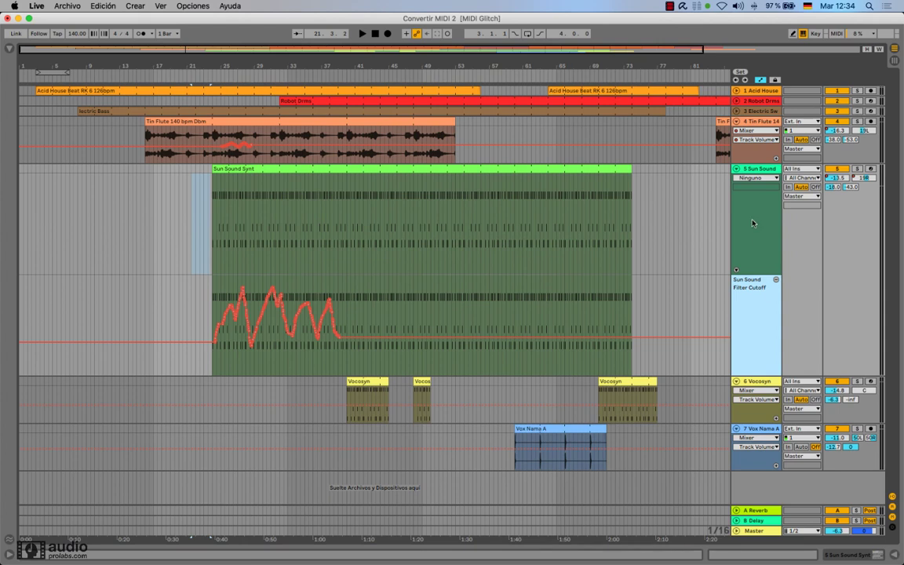
left_click(776, 280)
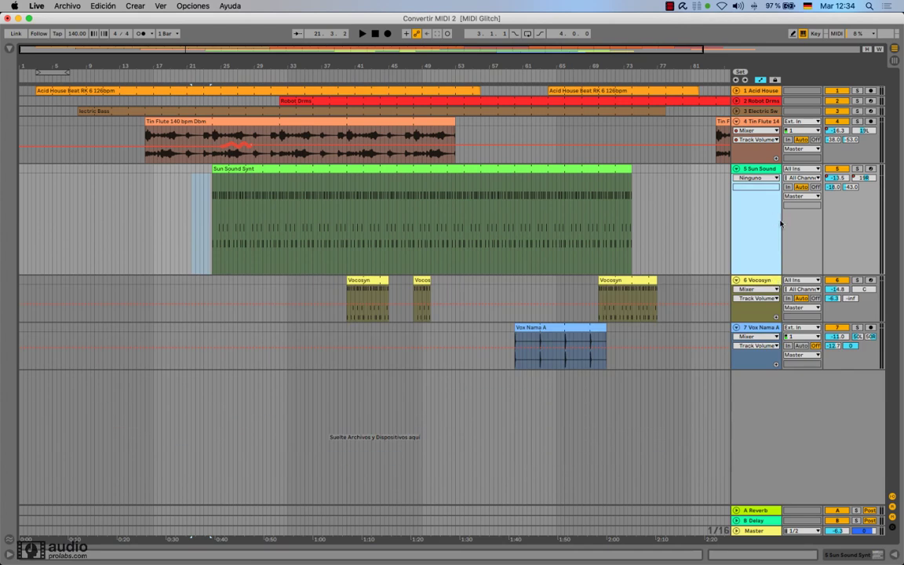
left_click(776, 179)
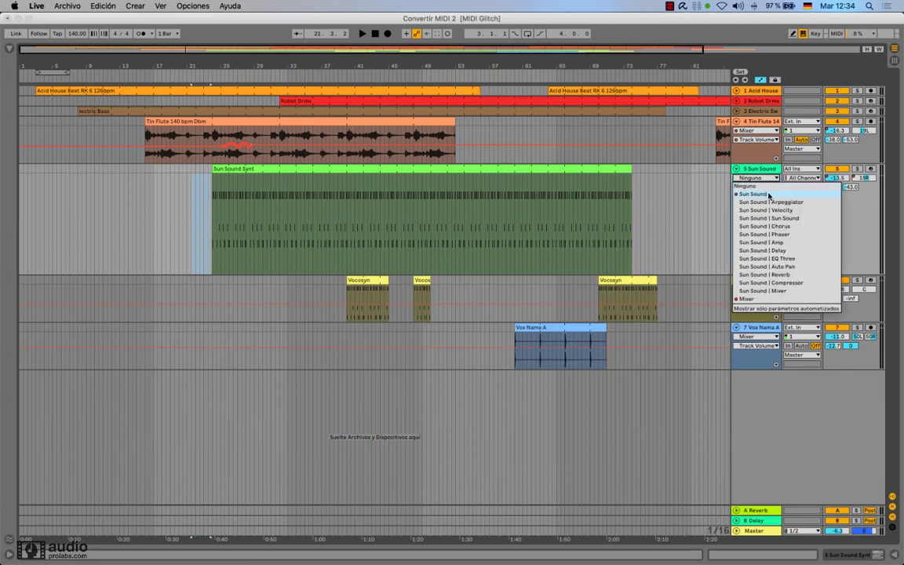
left_click(769, 195)
left_click(776, 271)
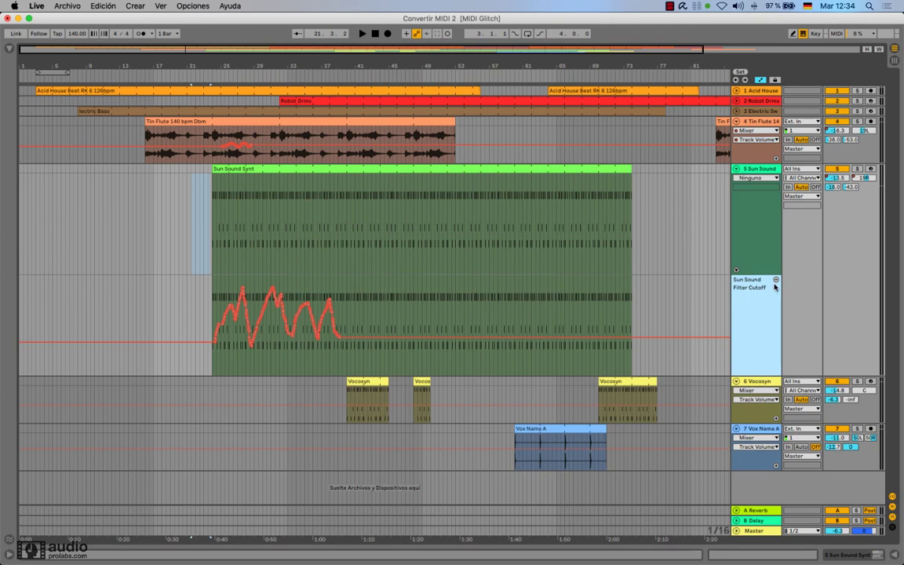
Display the Sun Sound instrument's Tone automation on the main track above the separate Filter Cutoff lane.
left_click(760, 207)
left_click(776, 178)
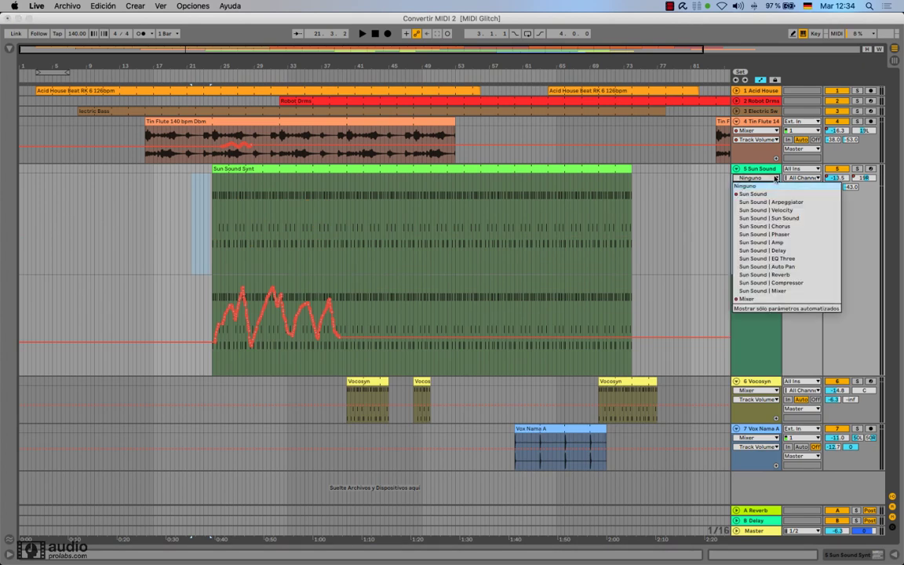
left_click(761, 309)
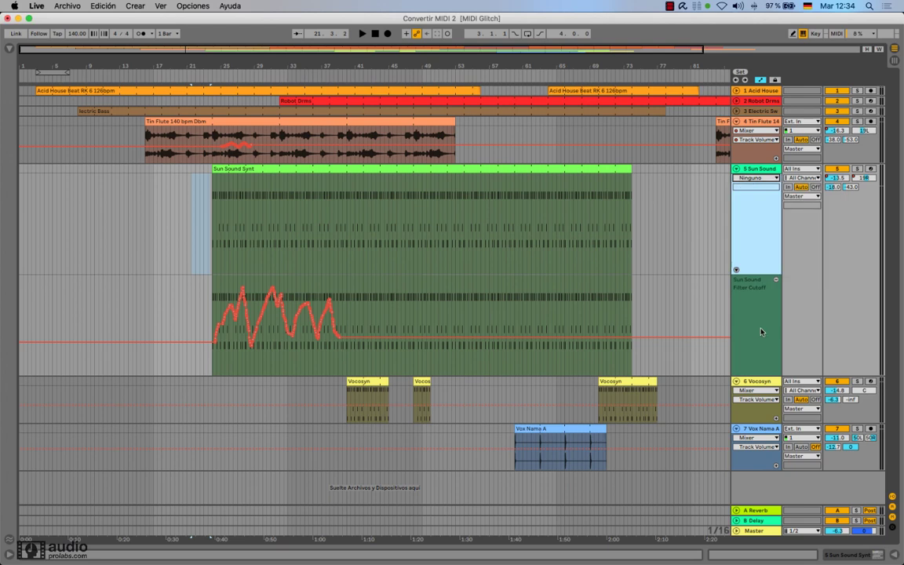
left_click(742, 289)
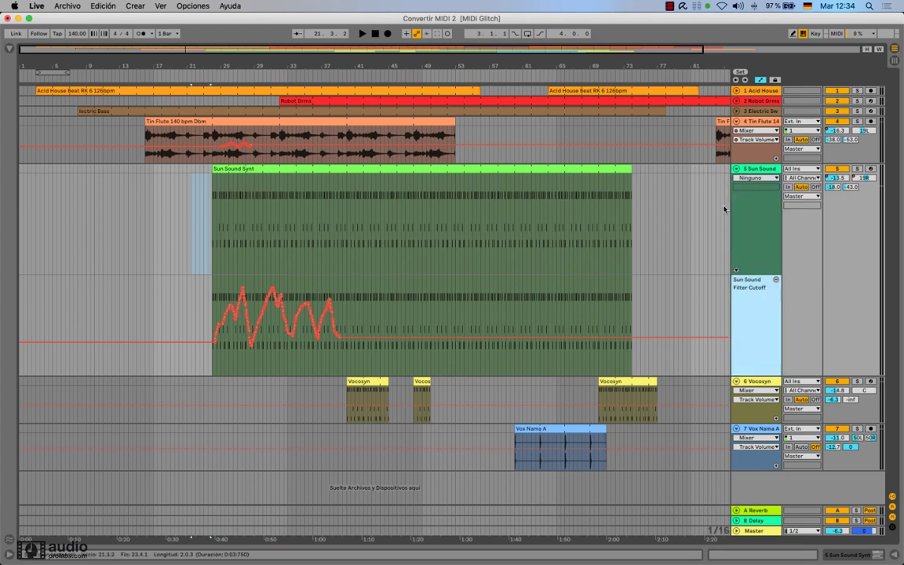
left_click(756, 178)
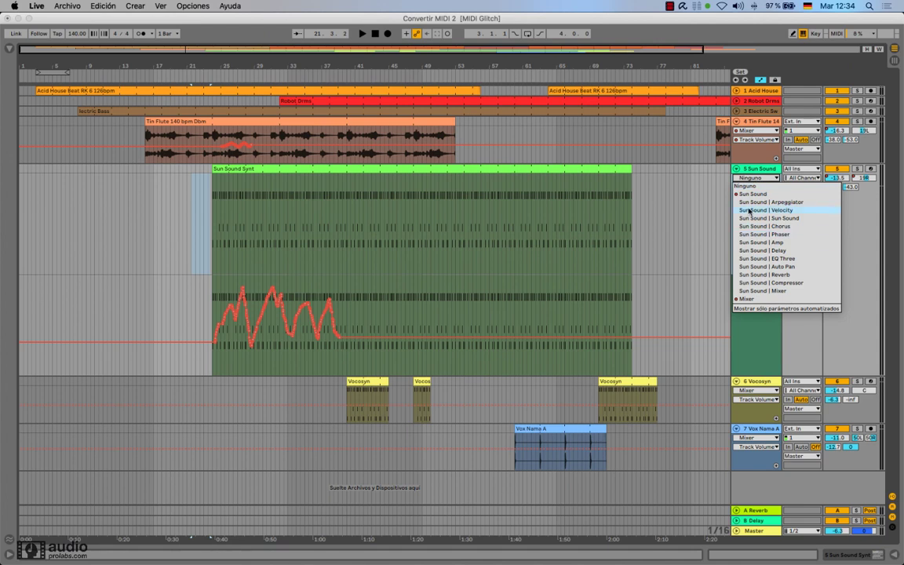
left_click(752, 194)
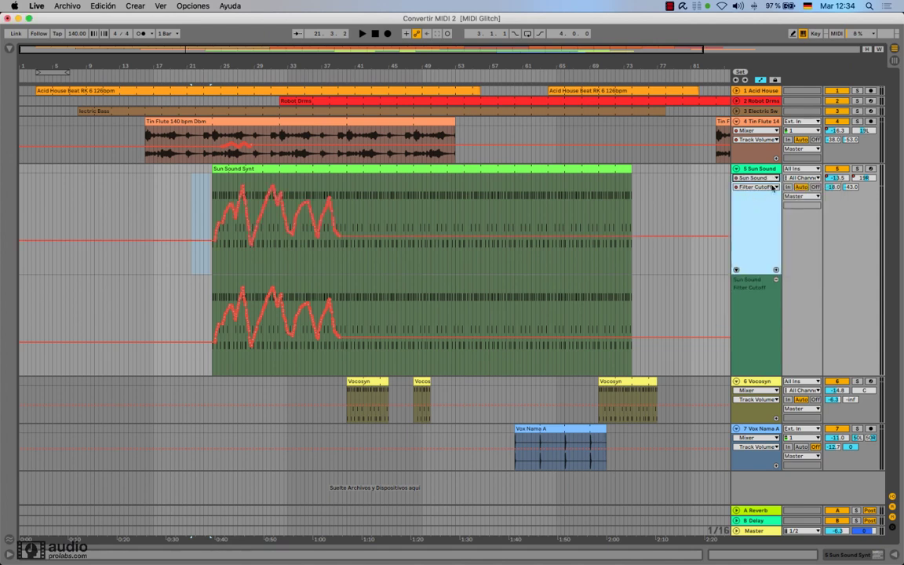
left_click(772, 188)
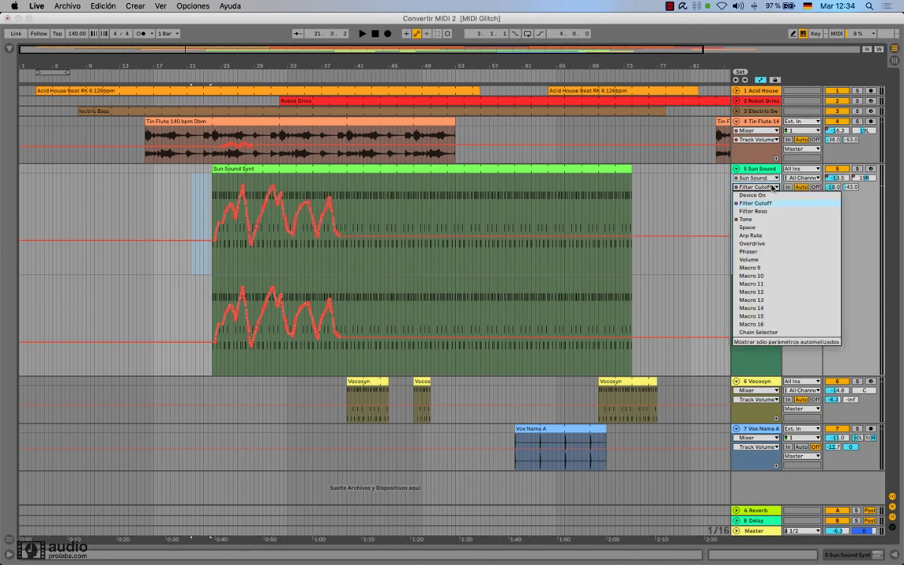
left_click(751, 220)
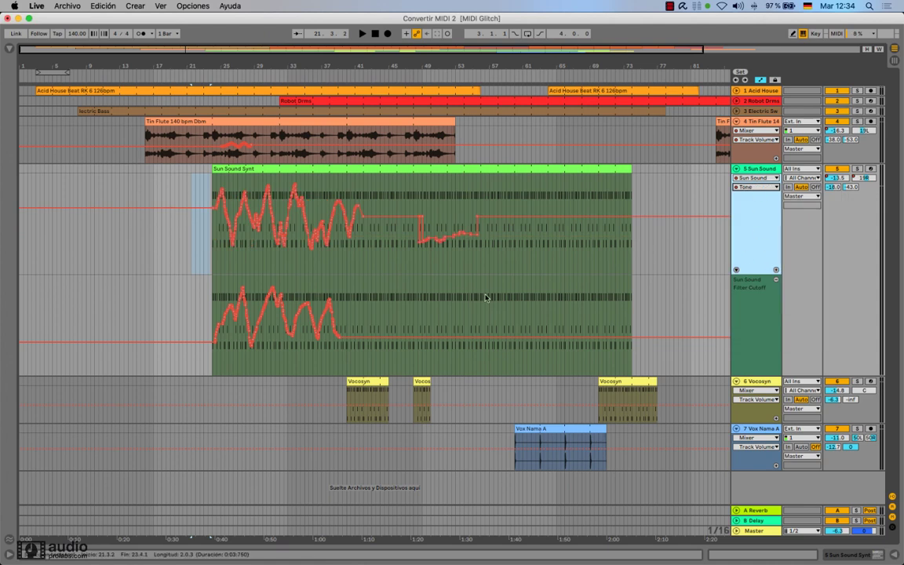
Place the Sun Sound track's Tone automation and its Mixer Track Panning automation in separate lanes.
double_click(747, 171)
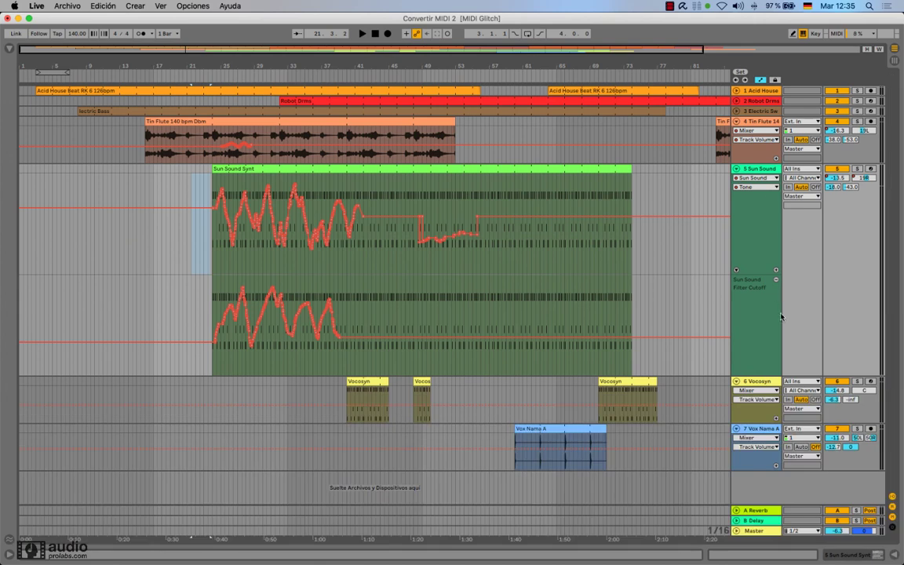
left_click(776, 269)
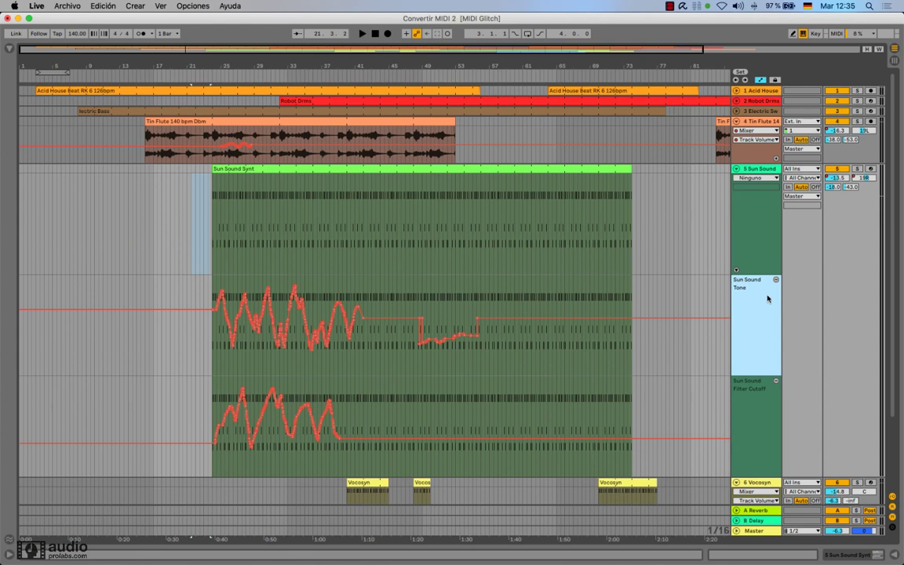
left_click(772, 191)
left_click(777, 178)
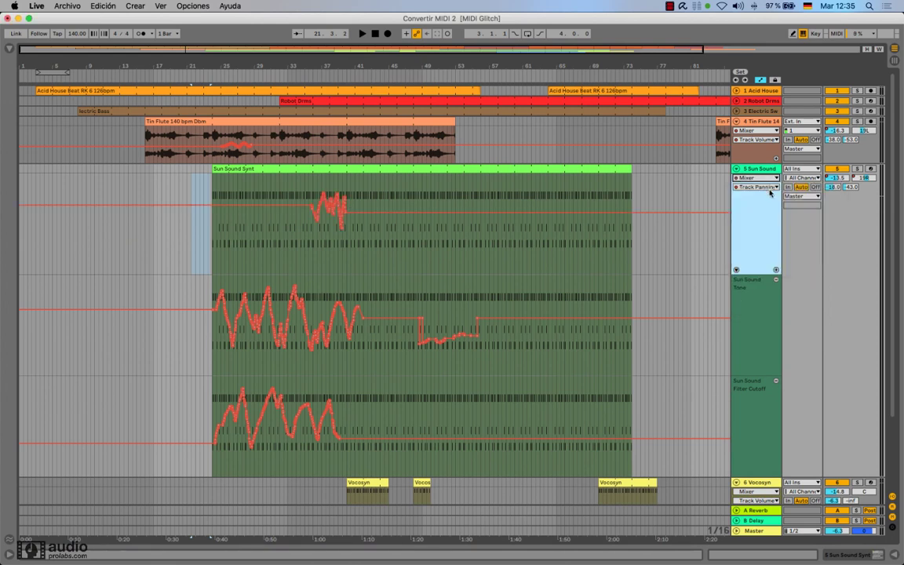
left_click(776, 269)
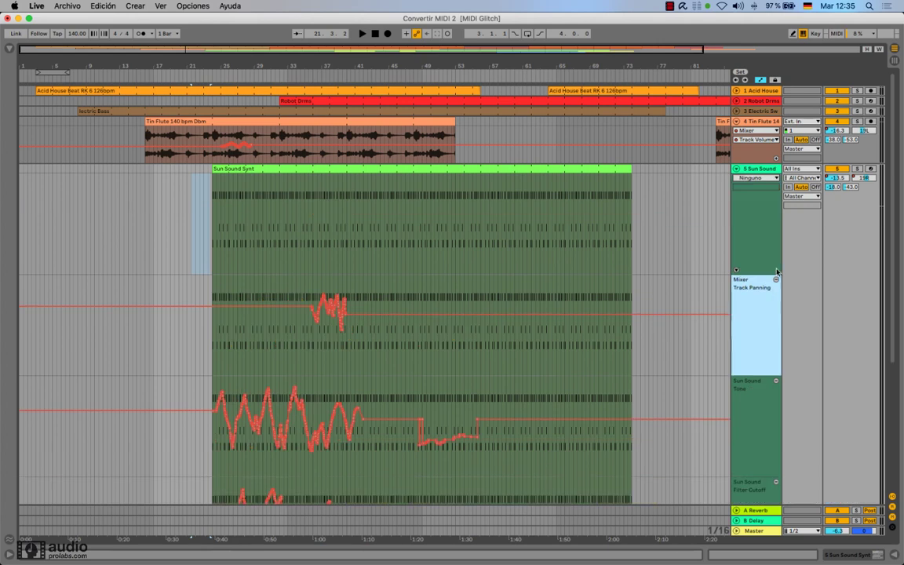
Display the Sun Sound track's Mixer Track Volume automation on the main track above the separate lanes.
left_click(750, 178)
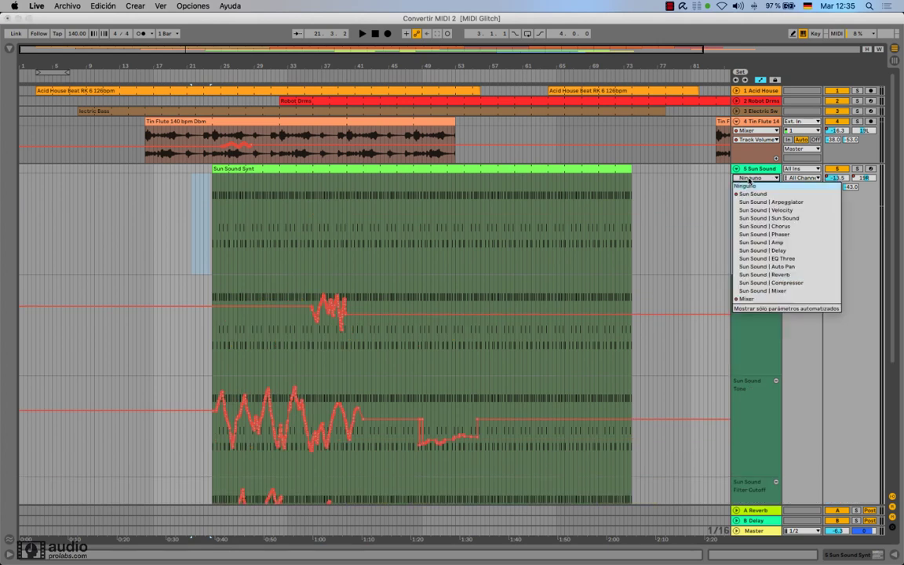
left_click(749, 305)
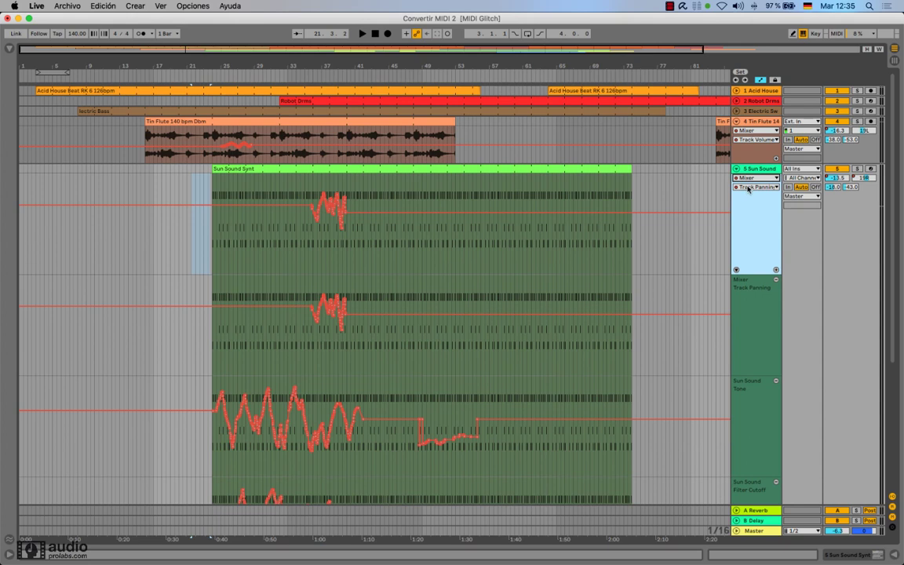
left_click(749, 188)
left_click(748, 213)
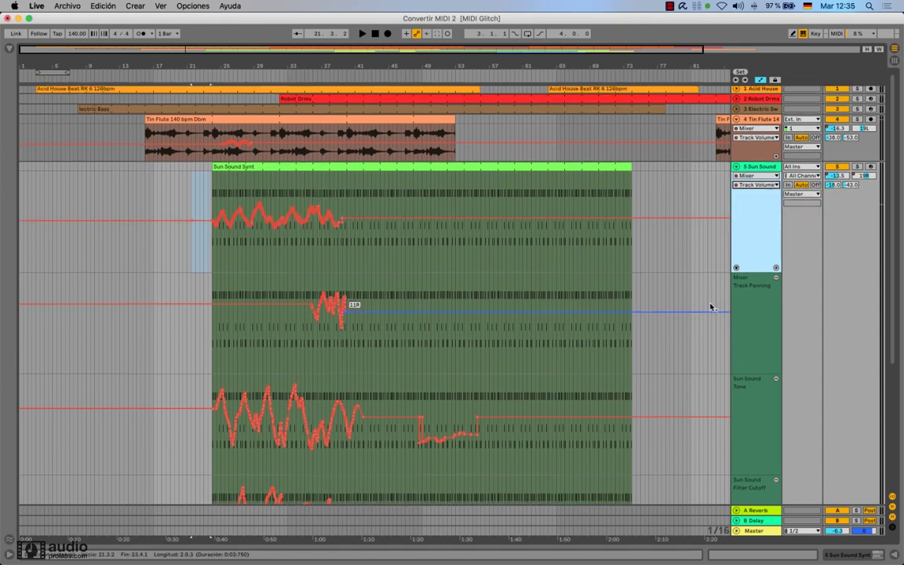
Move the Track Panning automation movement on Sun Sound about five bars earlier, starting near bar 31.
scroll(491, 160, "down", 1)
scroll(510, 168, "down", 5)
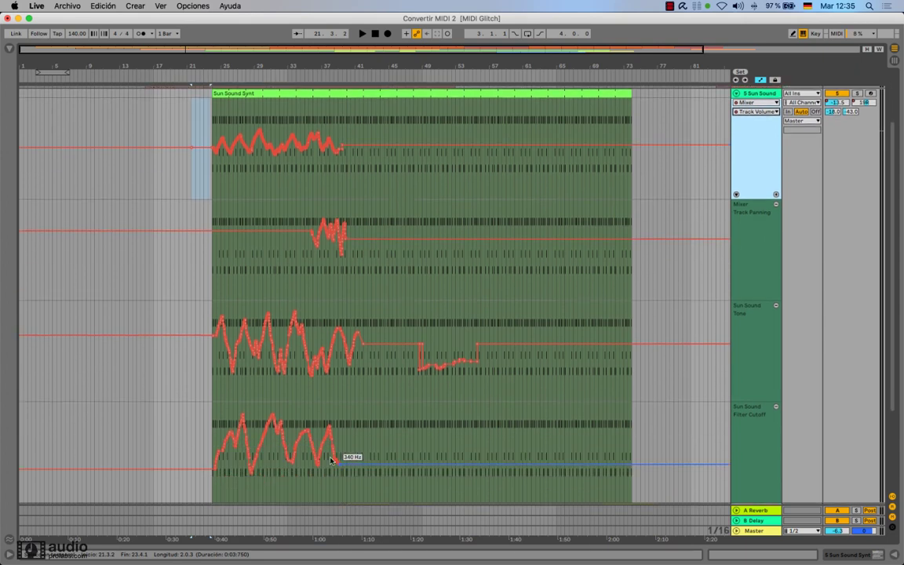
mouse_move(291, 210)
left_mouse_down()
mouse_move(300, 245)
mouse_move(353, 235)
mouse_move(291, 231)
left_mouse_up()
left_click(343, 258)
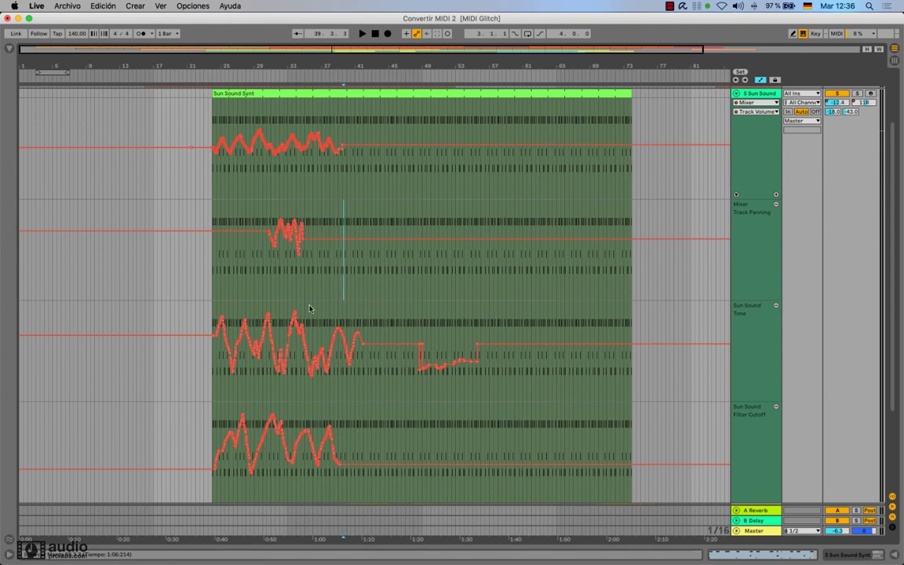
left_click(776, 103)
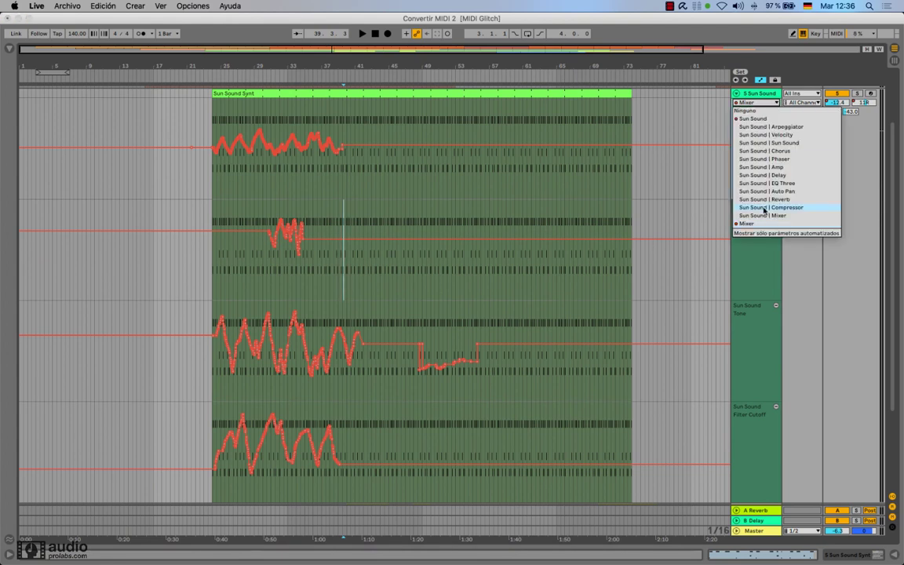
left_click(760, 248)
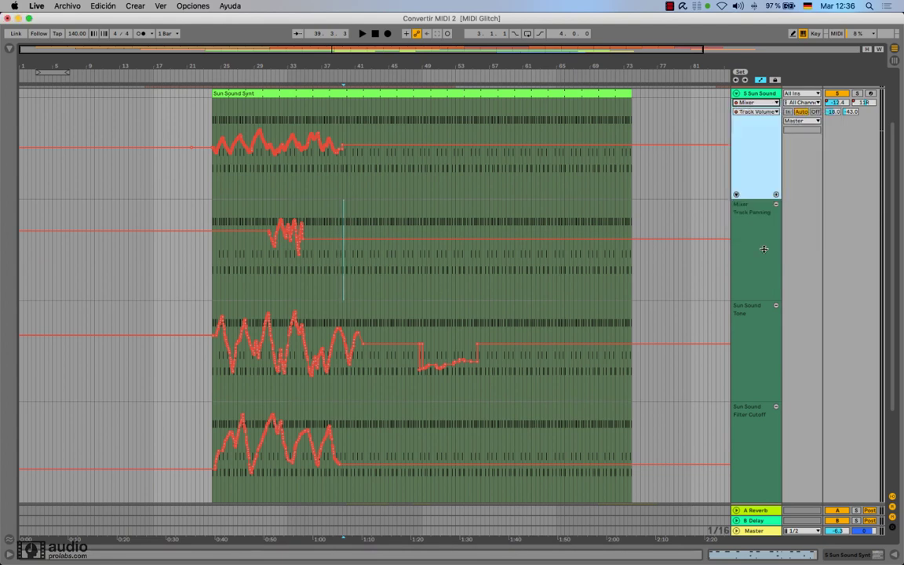
left_click(343, 259)
left_click(373, 203)
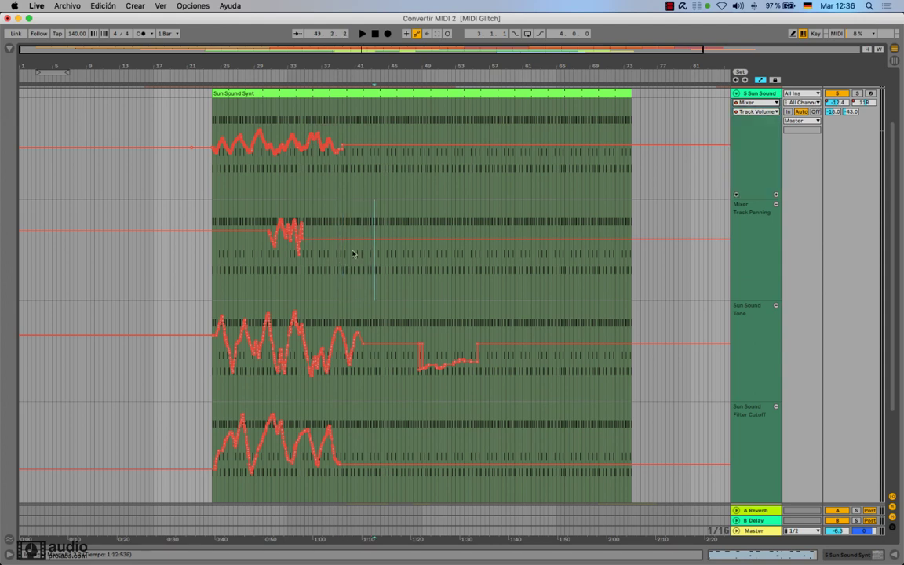
Move the Track Panning movement earlier to start near bar 29 and simplify its envelope between 28.4.3 and 36.1.1.
left_click_drag(252, 229, 274, 226)
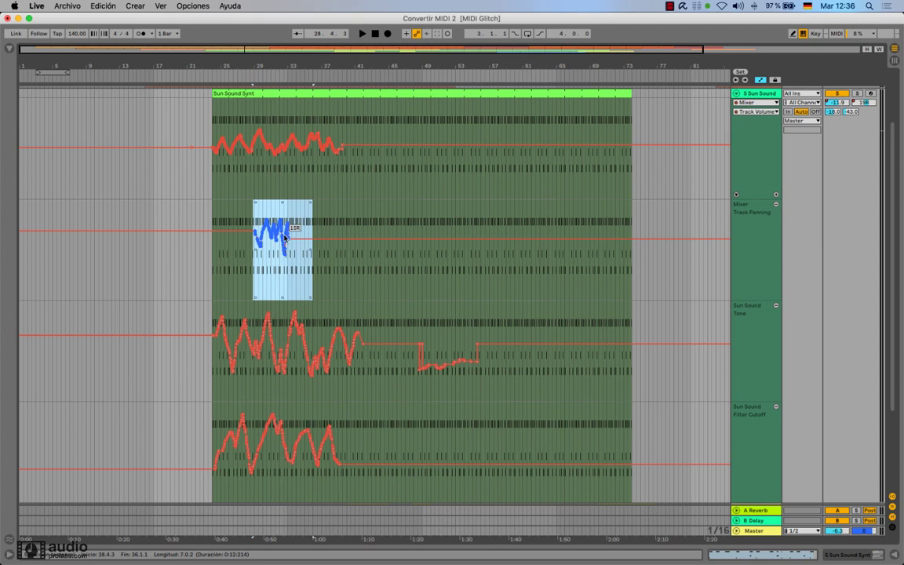
right_click(276, 228)
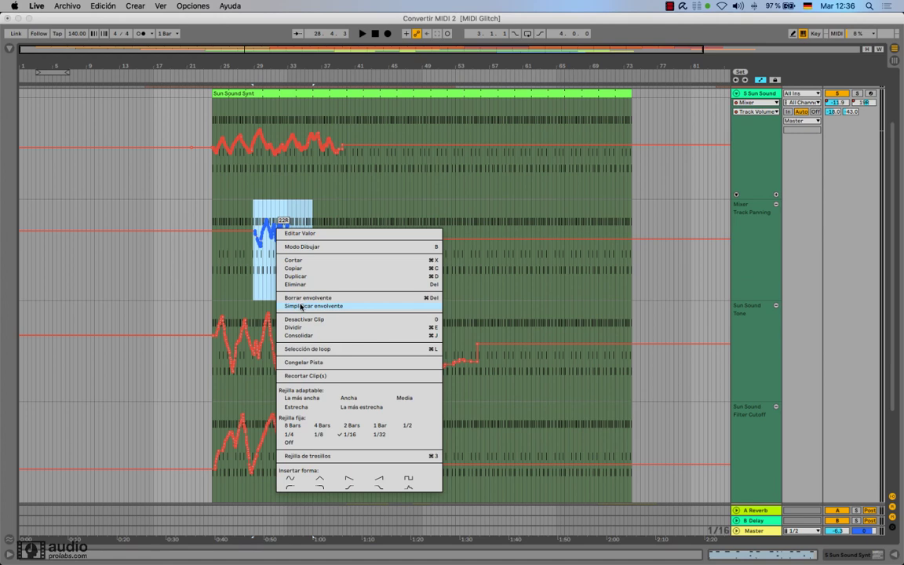
left_click(300, 306)
left_click(319, 259)
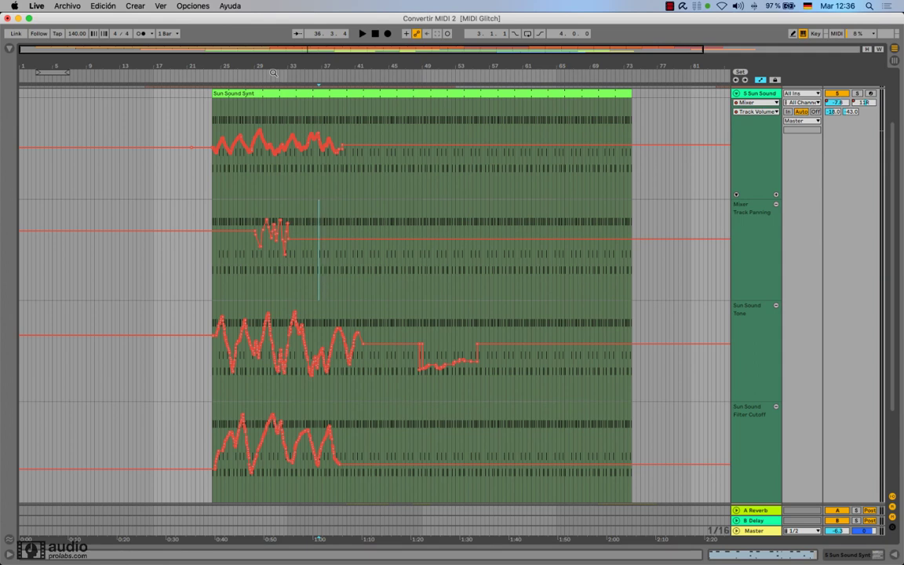
Lower the last Track Volume point on Sun Sound near bar 40 and simplify the volume envelope between bars 24 and 40.
left_click_drag(272, 67, 272, 110)
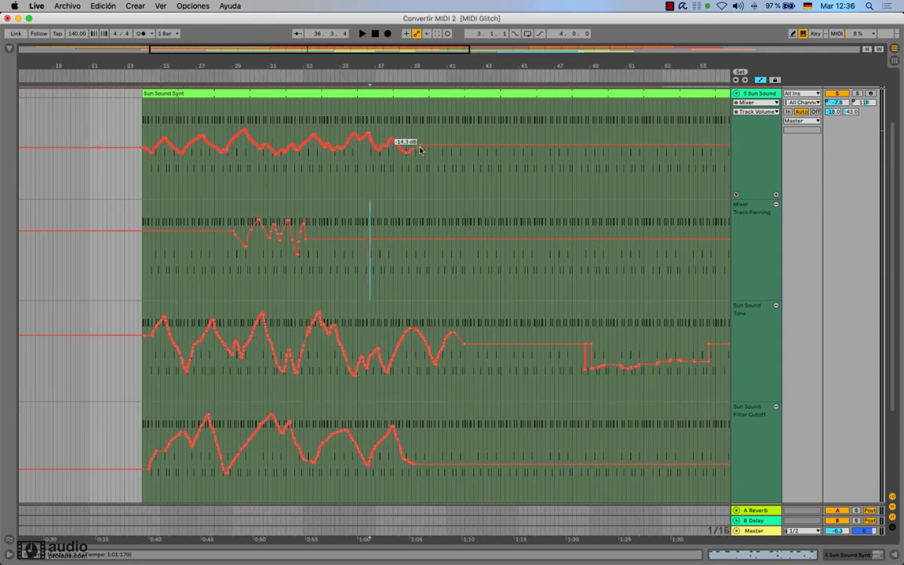
left_click_drag(422, 146, 434, 162)
left_click_drag(436, 187, 131, 177)
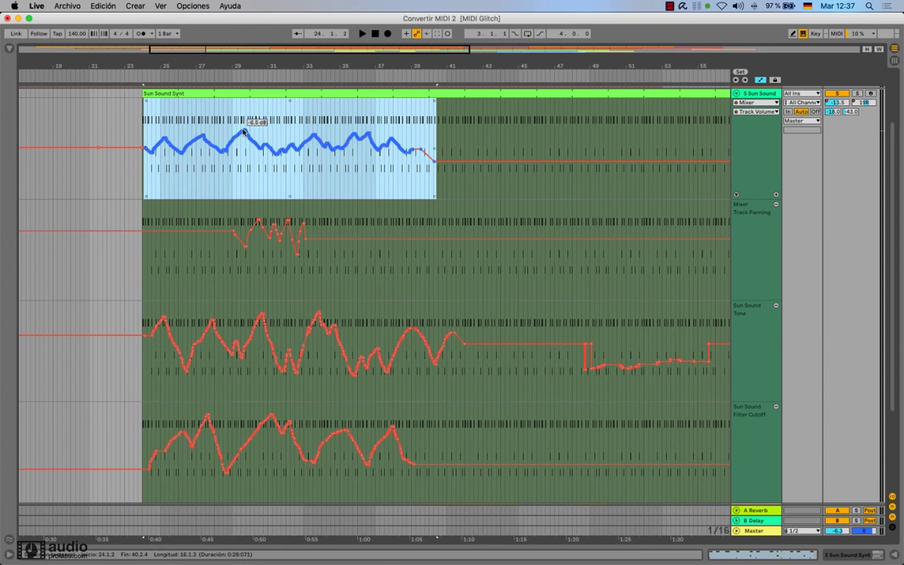
right_click(242, 131)
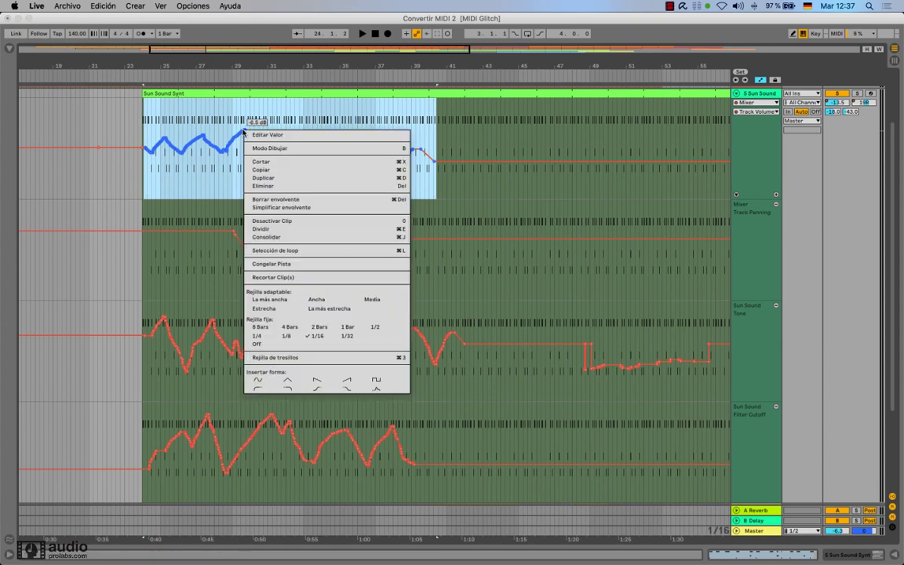
left_click(271, 208)
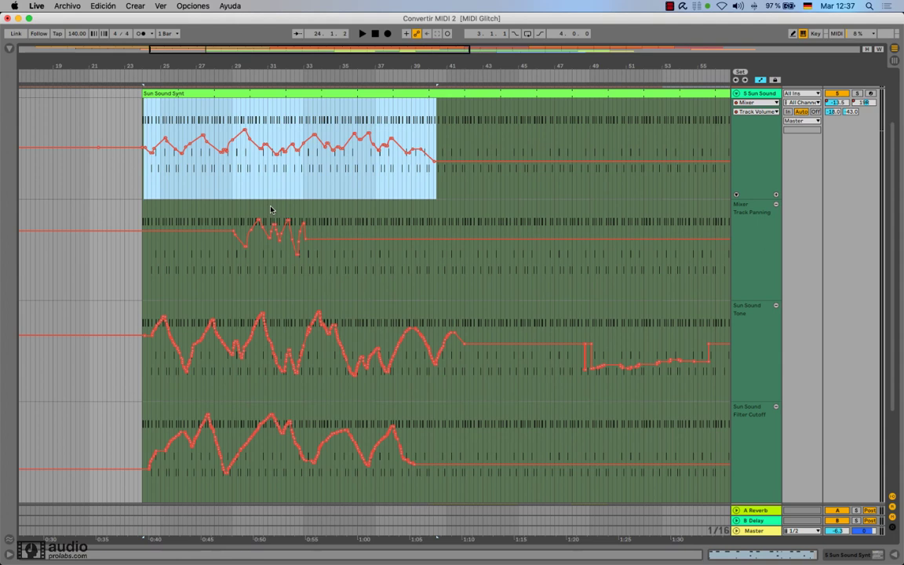
left_click(453, 192)
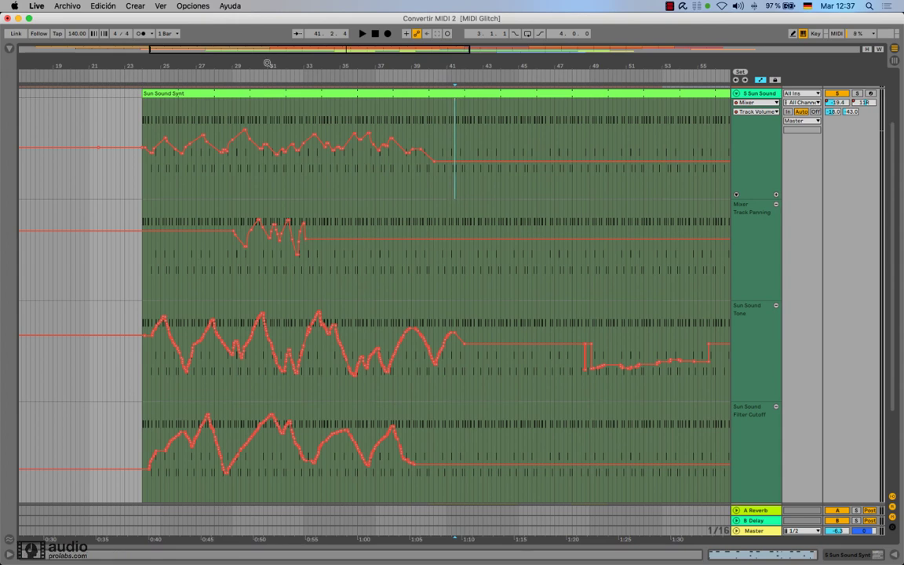
Simplify the rising section of the Filter Cutoff envelope between 28.3.3 and 31.2.1.
mouse_move(267, 63)
left_mouse_down()
mouse_move(268, 126)
mouse_move(268, 80)
left_mouse_up()
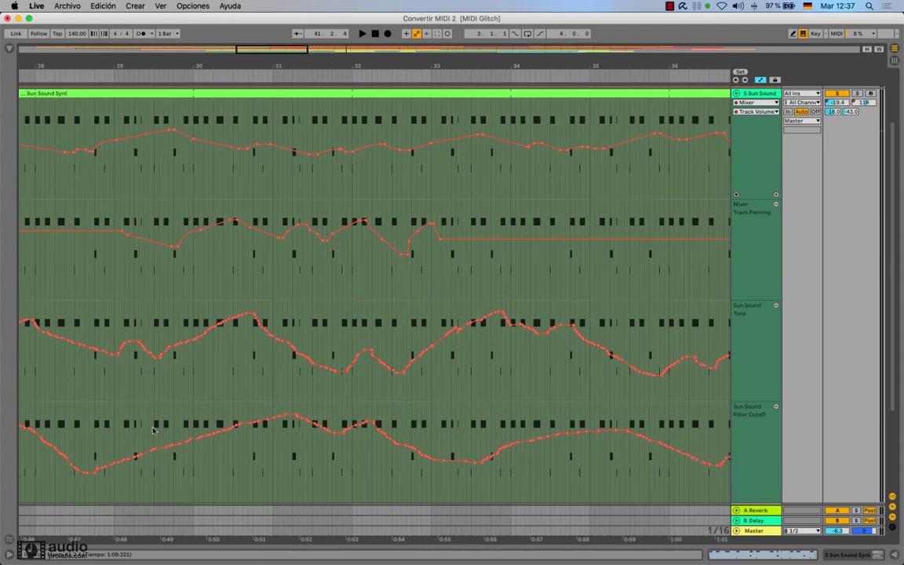
left_click_drag(84, 493, 292, 451)
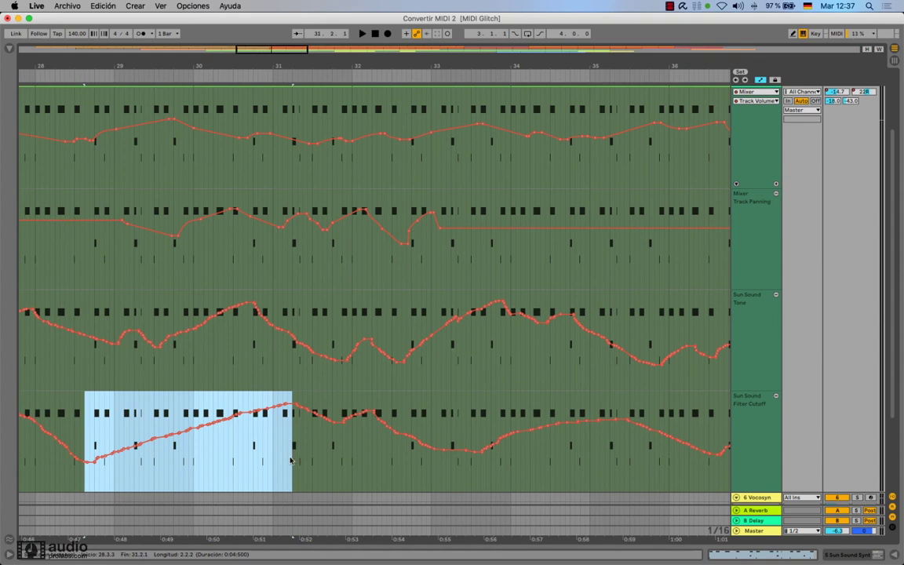
left_click(212, 413)
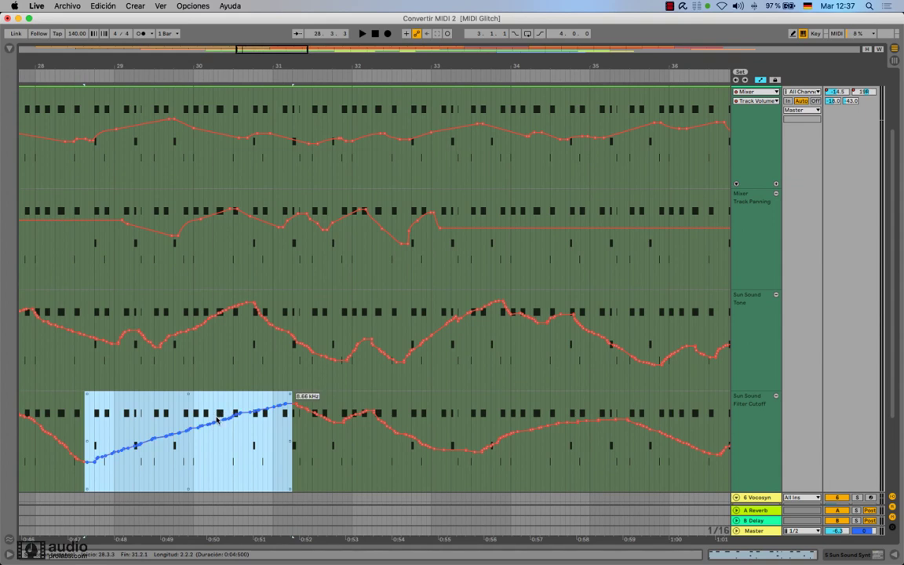
right_click(215, 416)
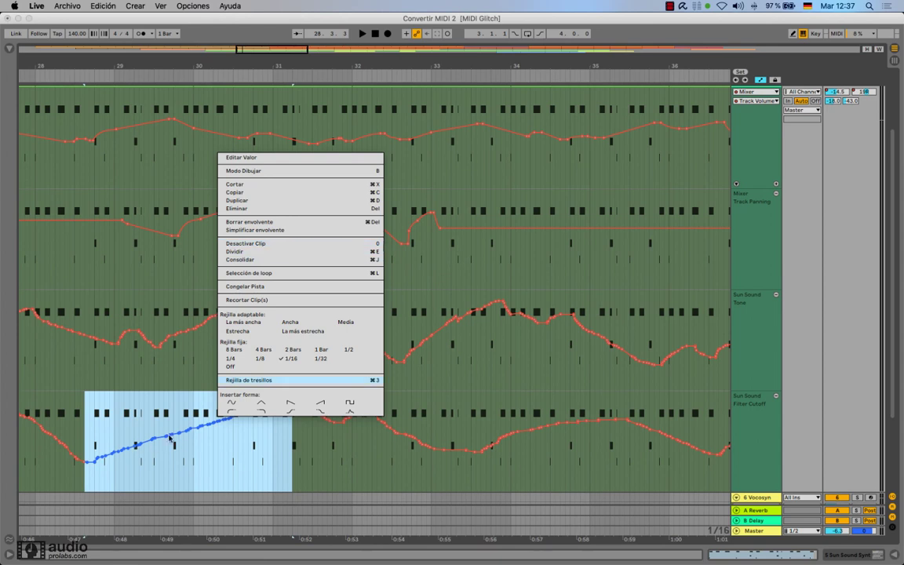
left_click(255, 230)
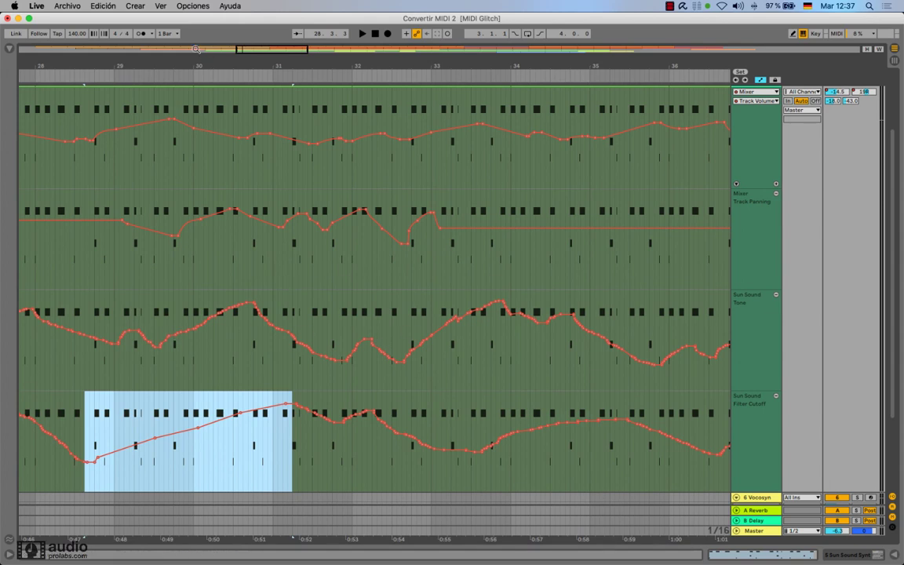
Collapse and re-expand the Sun Sound track's separate automation lanes several times.
left_click_drag(177, 50, 176, 12)
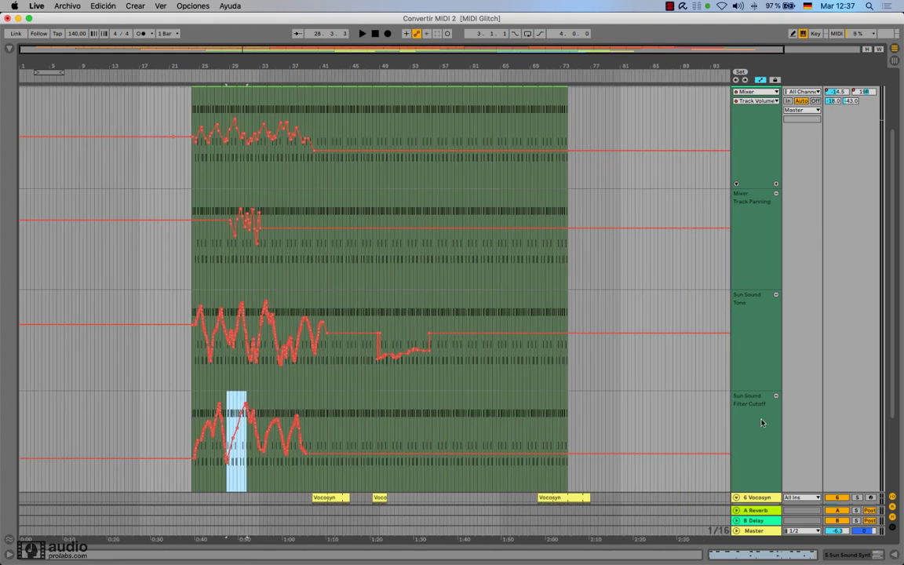
scroll(730, 314, "down", 5)
scroll(726, 282, "up", 5)
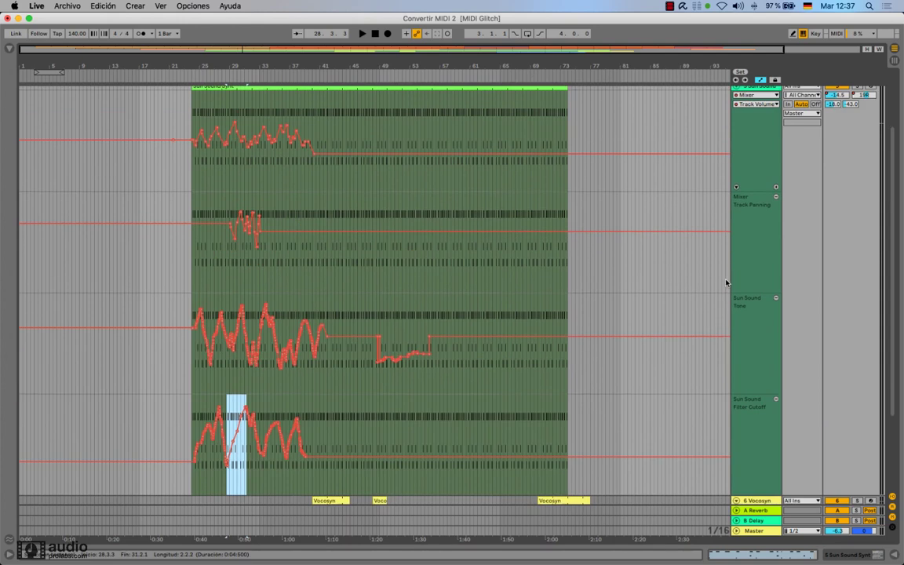
scroll(725, 282, "up", 3)
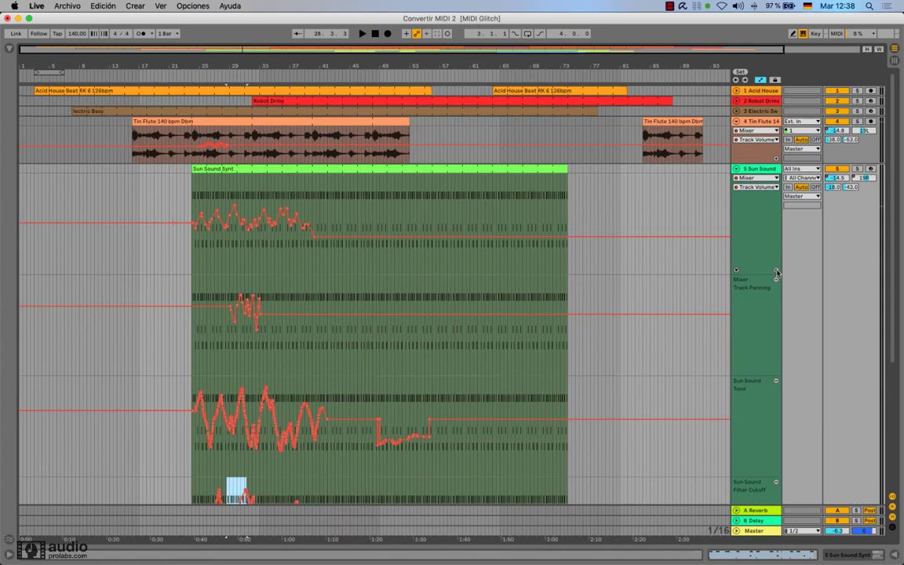
left_click(736, 271)
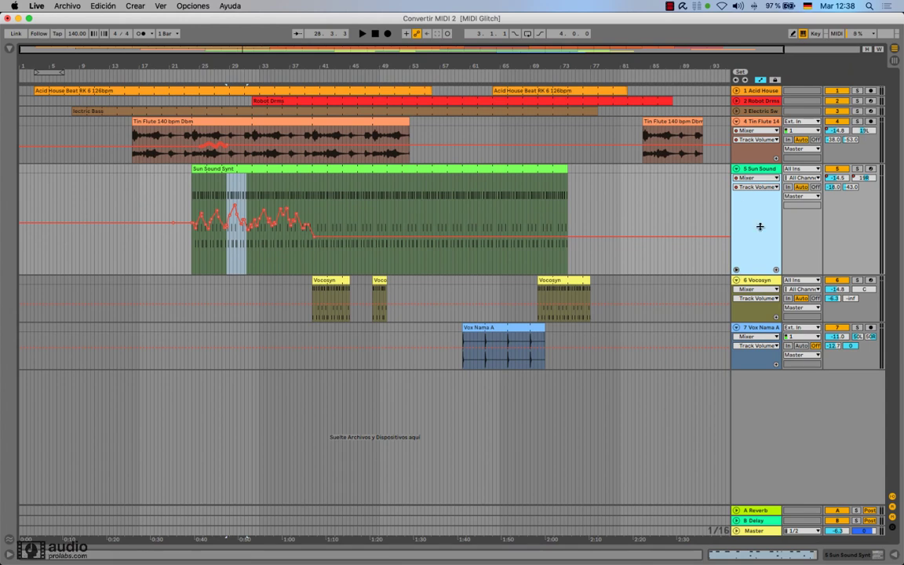
left_click(736, 271)
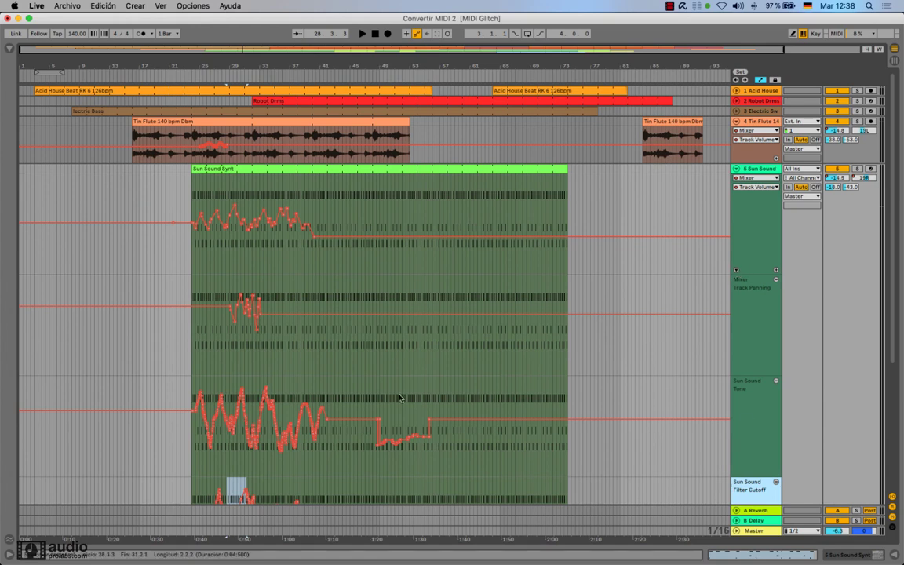
left_click(738, 271)
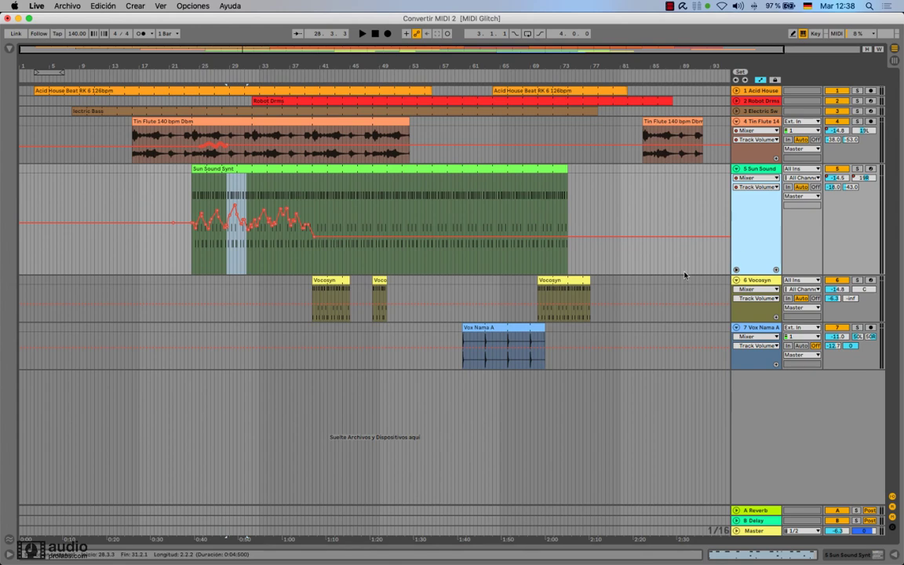
left_click(736, 270)
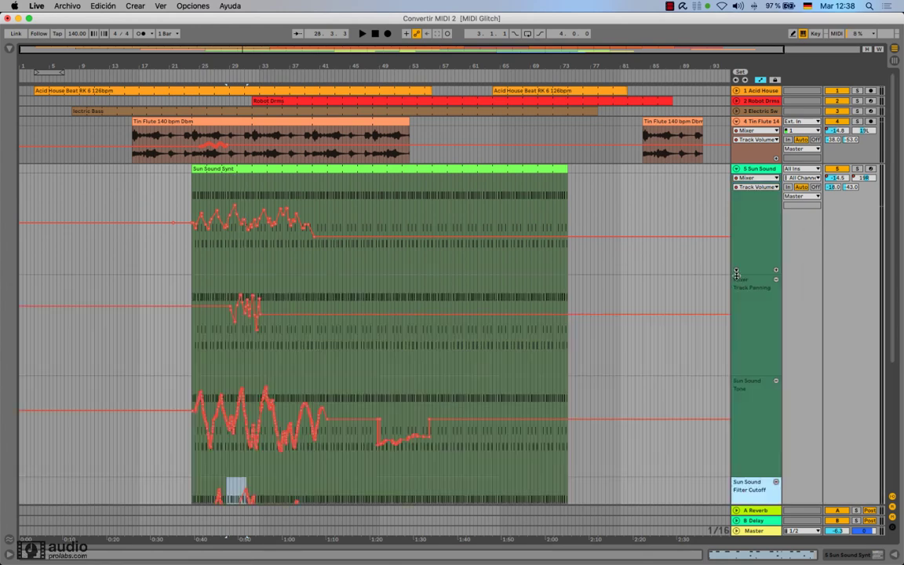
left_click(736, 271)
left_click(736, 271)
Remove the separate Track Panning and Tone automation lanes from the Sun Sound track, keeping the Filter Cutoff lane.
left_click(765, 326)
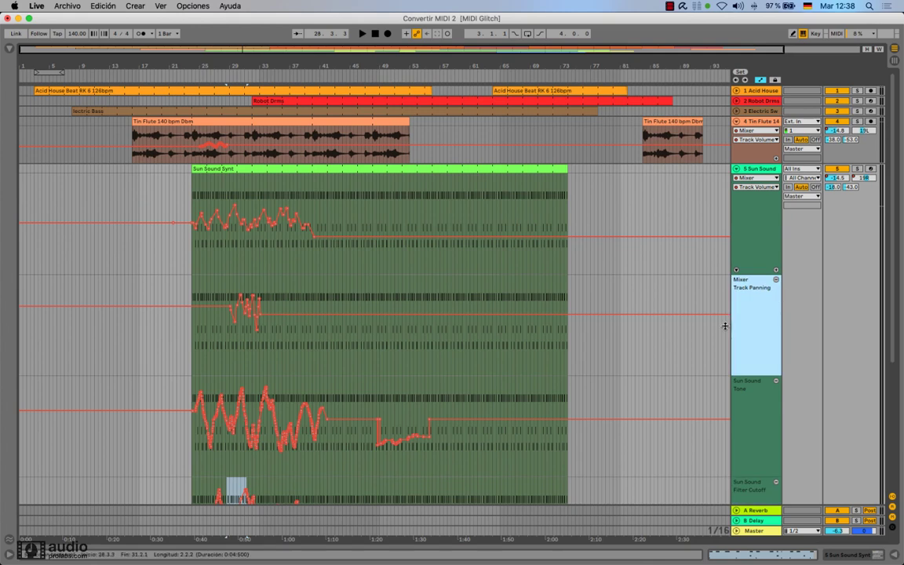
left_click(776, 280)
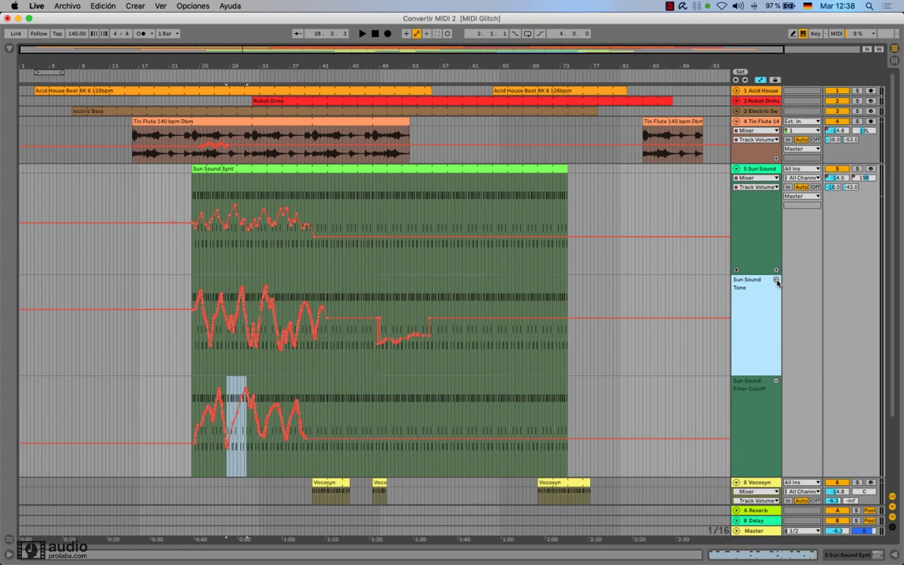
left_click(775, 280)
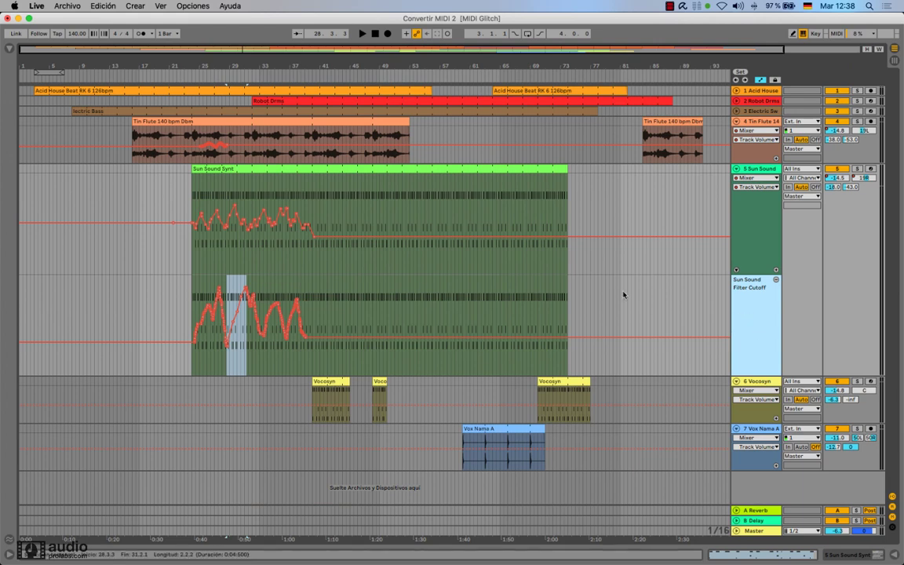
Move Sun Sound's Track Volume envelope to its own automation lane and show the Mixer's Track Panning in the main lane.
left_click(777, 271)
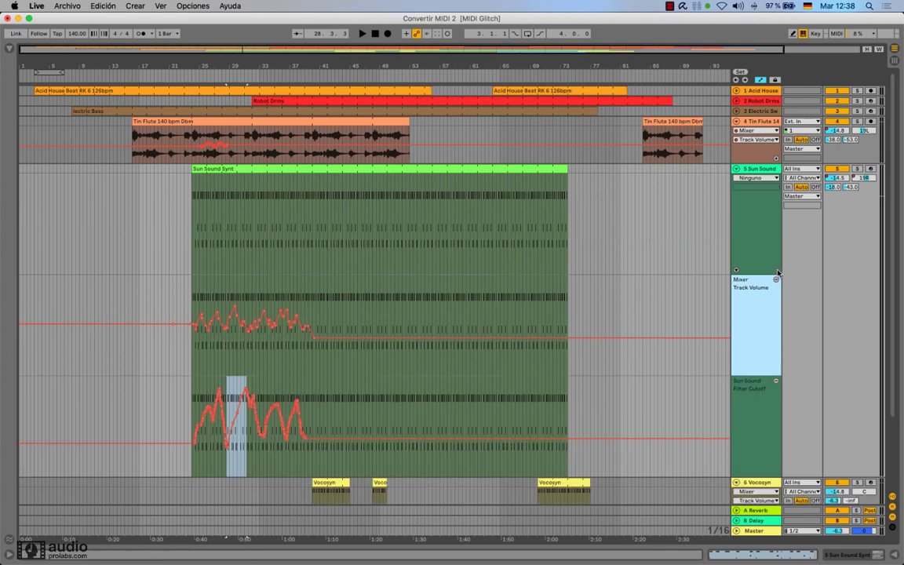
left_click(761, 179)
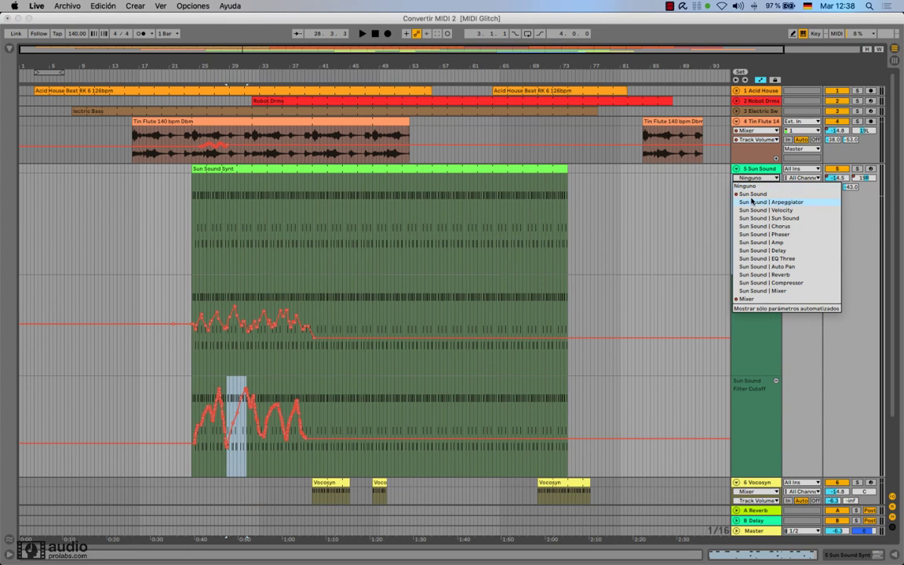
left_click(758, 328)
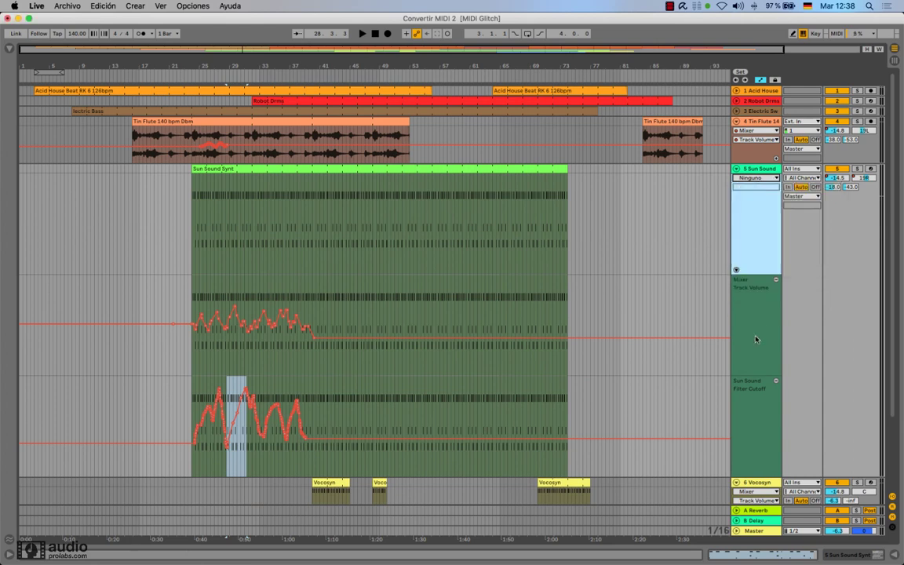
left_click(755, 178)
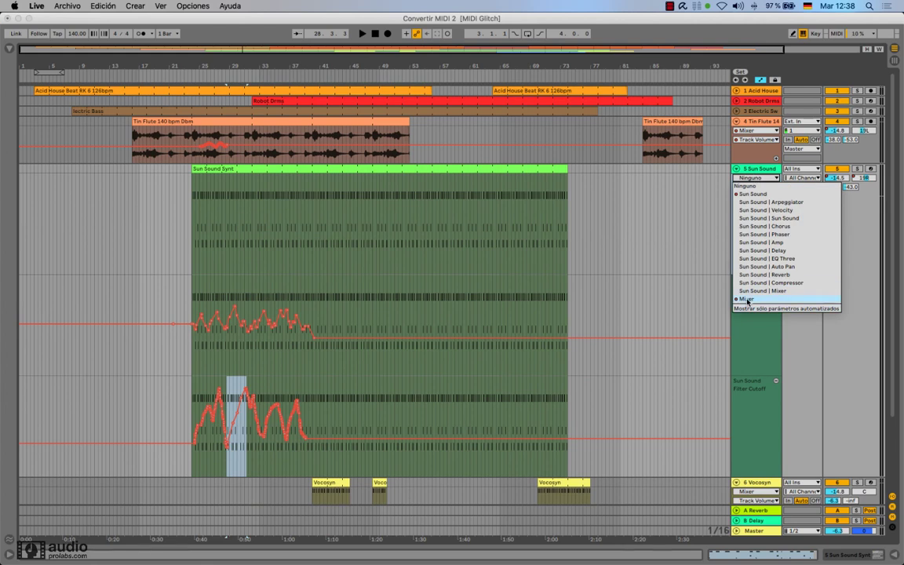
left_click(747, 300)
left_click(755, 186)
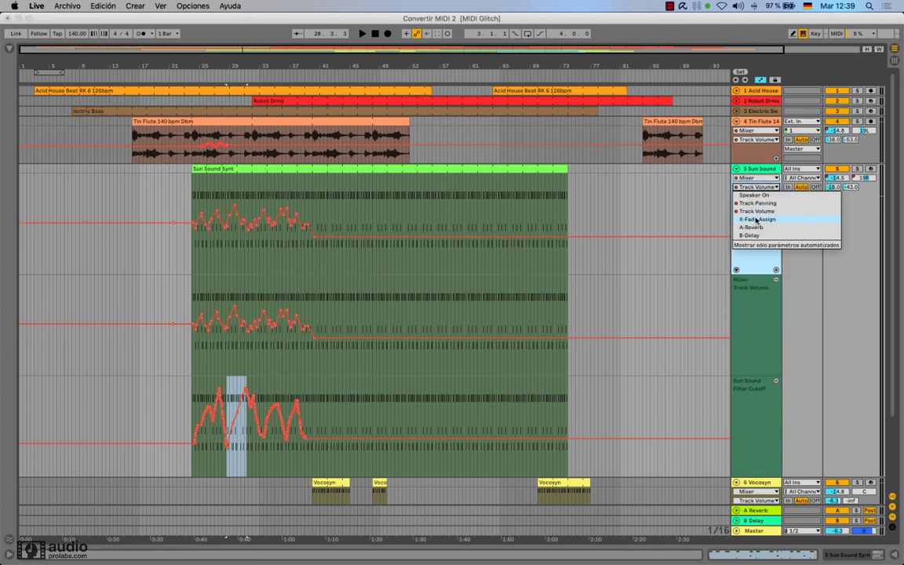
left_click(757, 203)
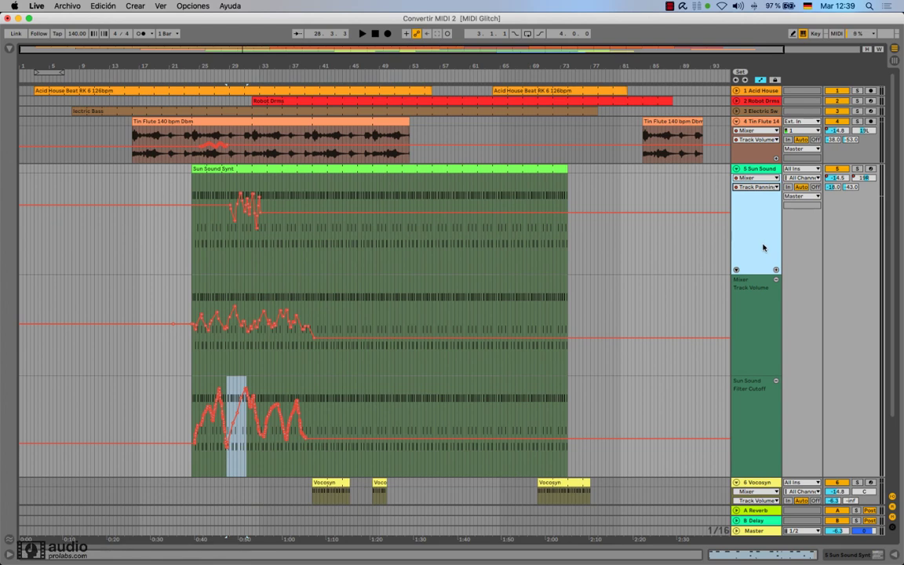
Hide and re-show the automation envelopes of all arrangement tracks twice.
left_click(759, 80)
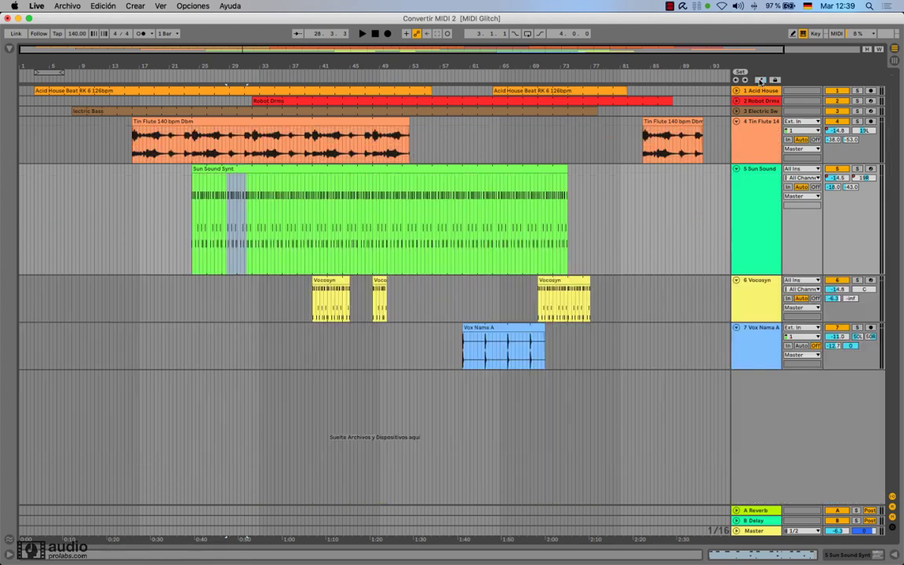
left_click(759, 80)
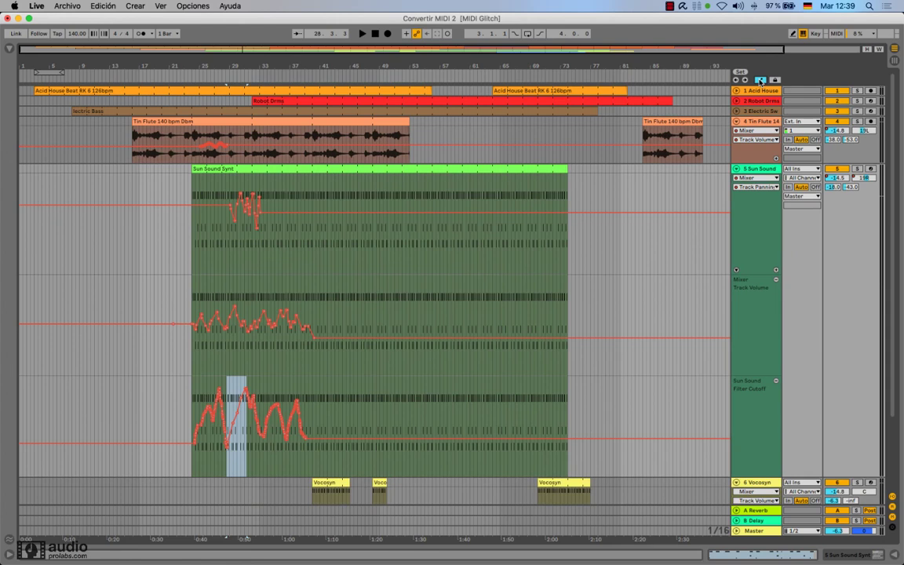
left_click(760, 80)
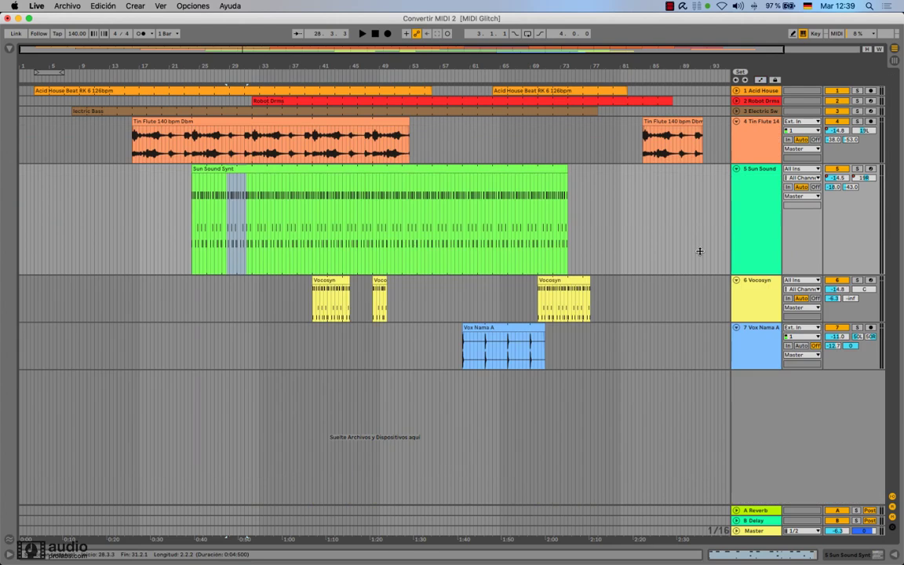
left_click(760, 80)
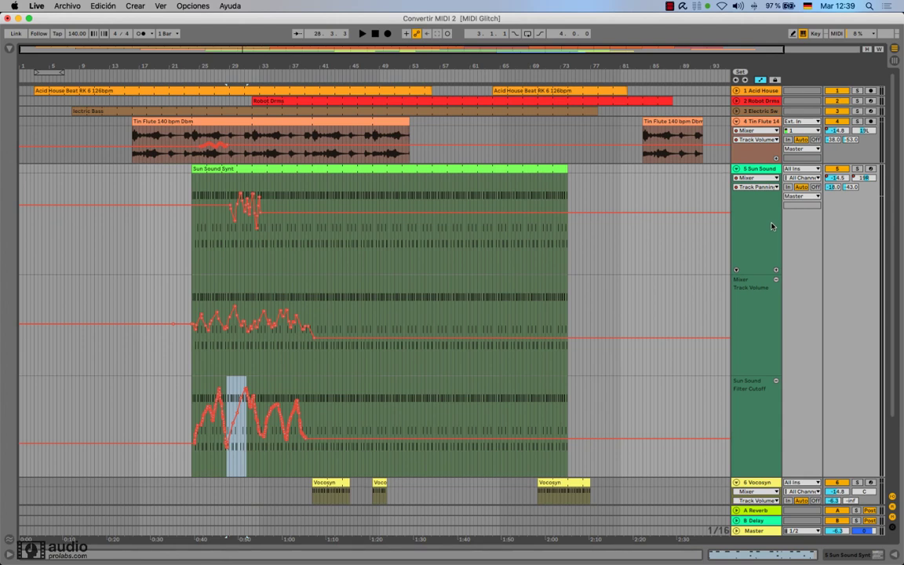
Place the insert marker at 87.1.2 in the Sun Sound track's separate Track Volume lane.
scroll(757, 304, "down", 5)
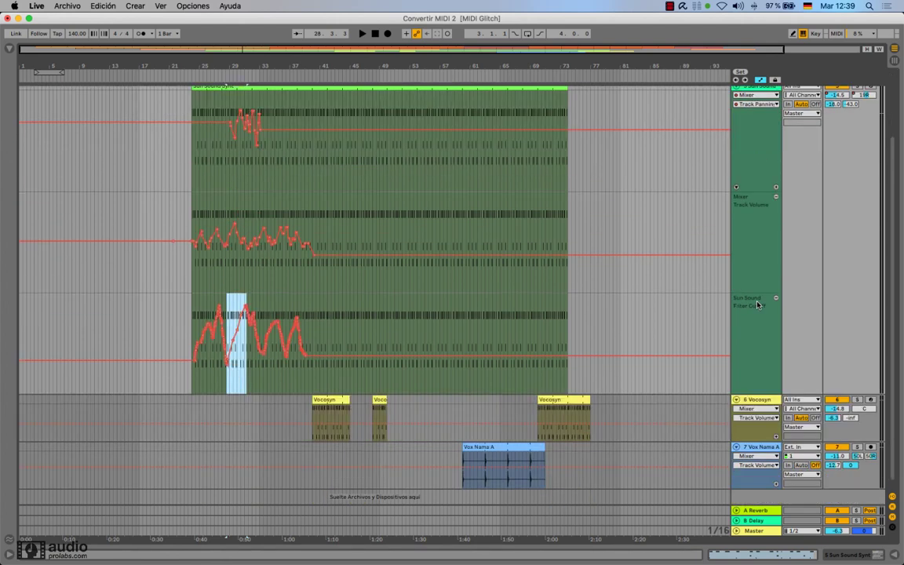
scroll(757, 304, "up", 4)
left_click(665, 289)
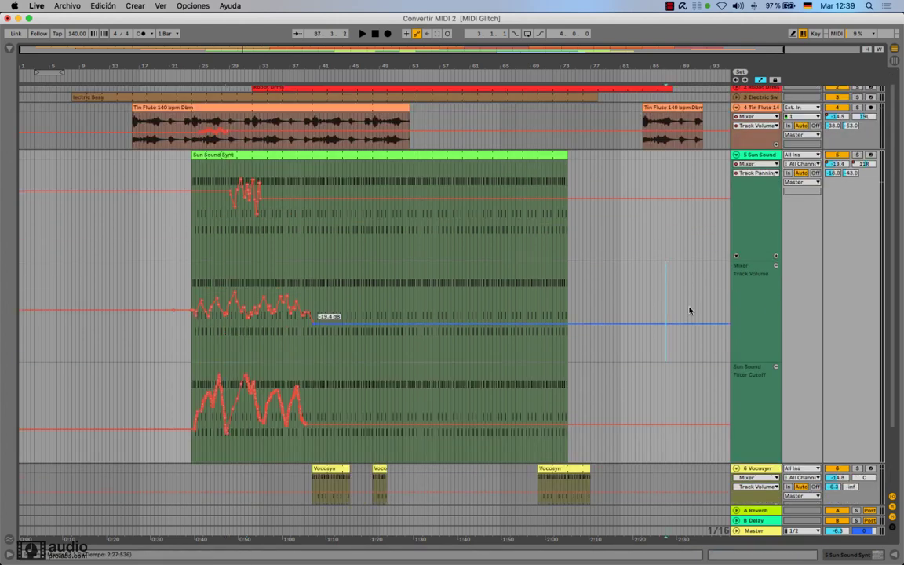